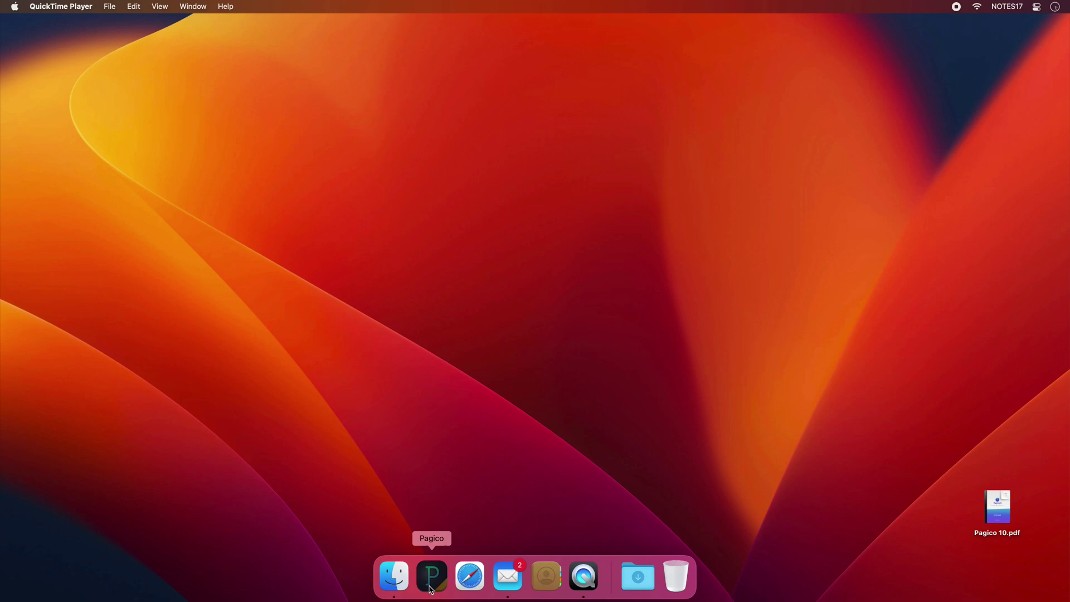
# - Launch Pagico from the Dock to open its welcome dashboard
pyautogui.click(431, 579)
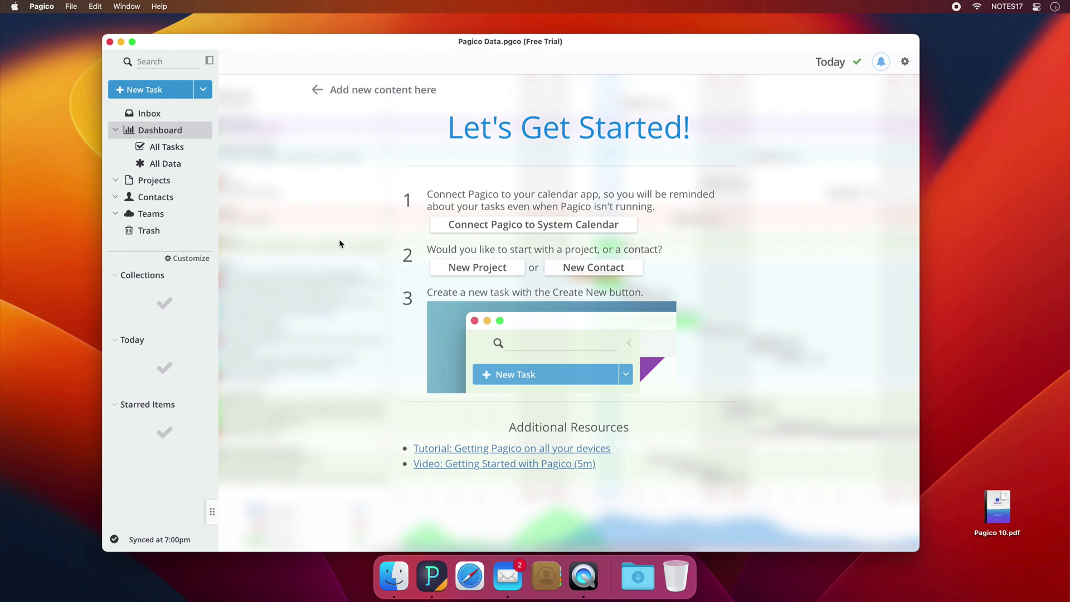
pyautogui.click(196, 113)
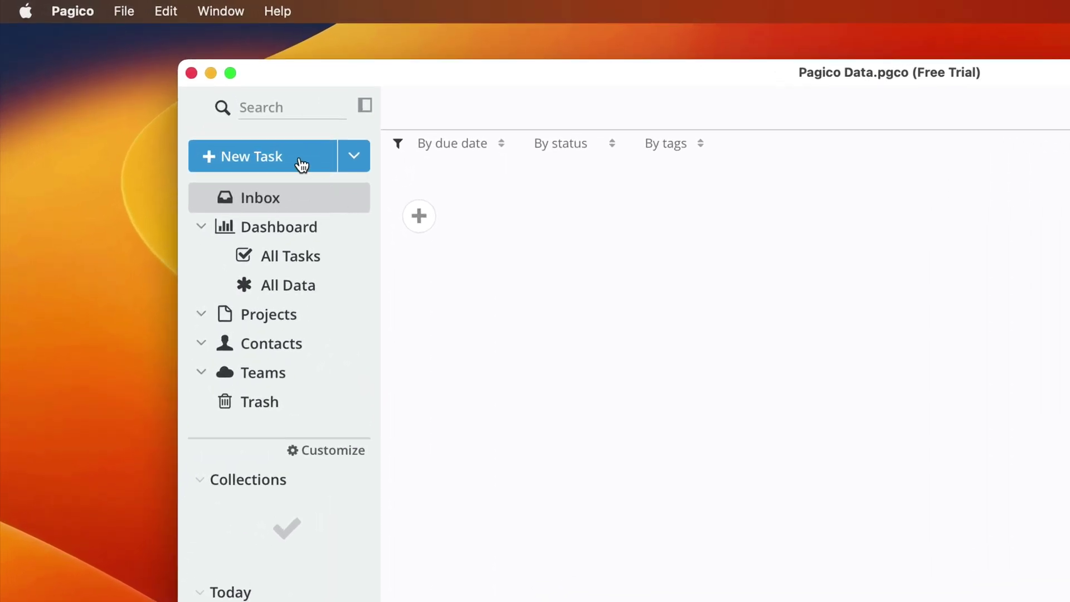
# - Create the Inbox task 'Pick up books from library' due tomorrow, parsed from the typed title
pyautogui.click(301, 165)
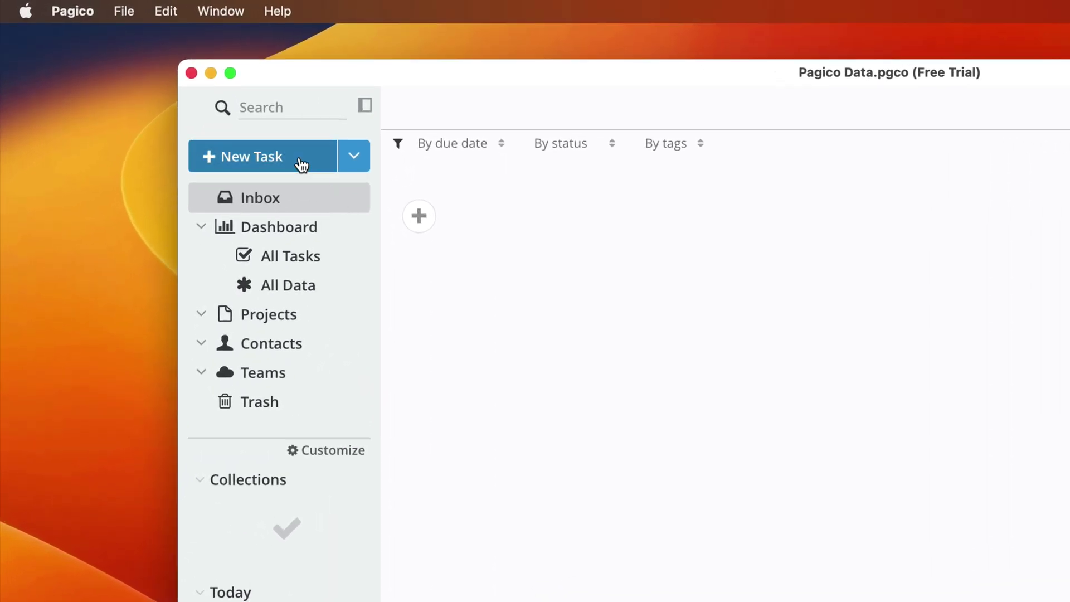
pyautogui.write('Pick up books from library tomorrow')
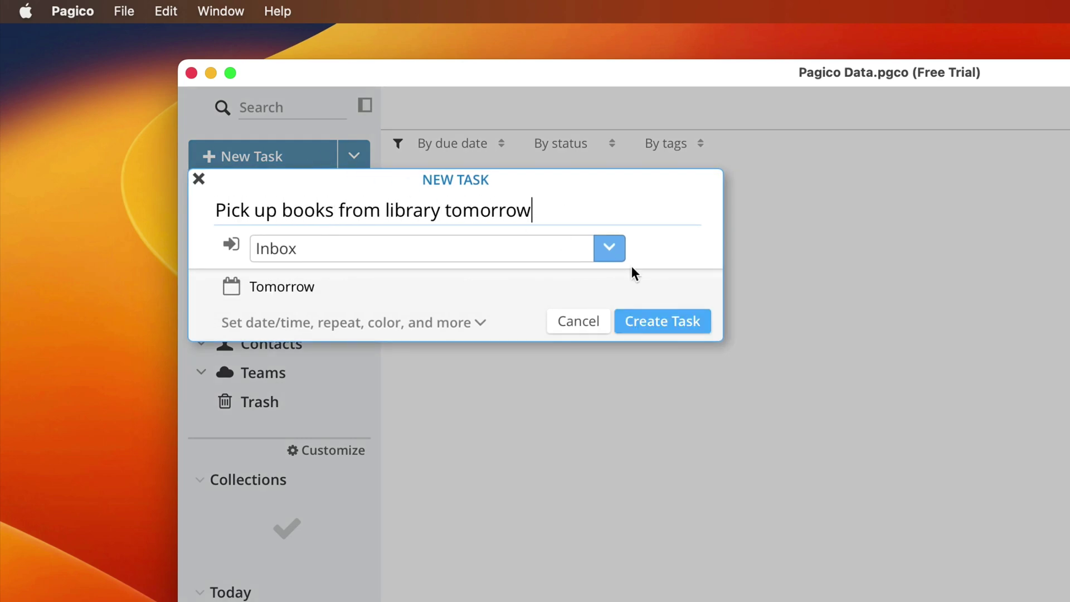
pyautogui.click(672, 328)
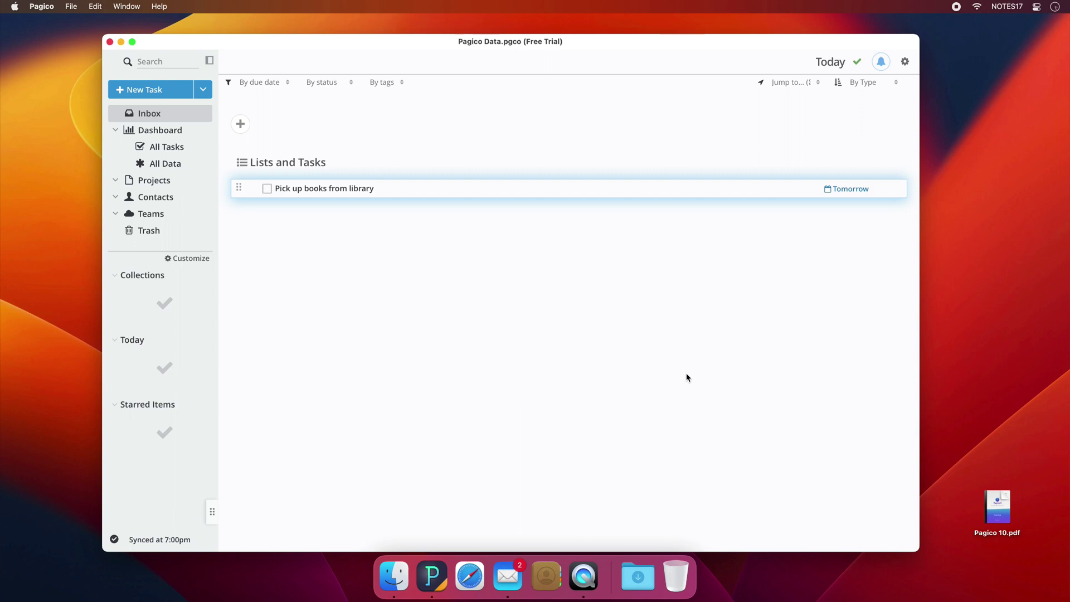
# - Drag Pagico 10.pdf from the desktop into the Inbox so it lands under Files
pyautogui.click(1001, 505)
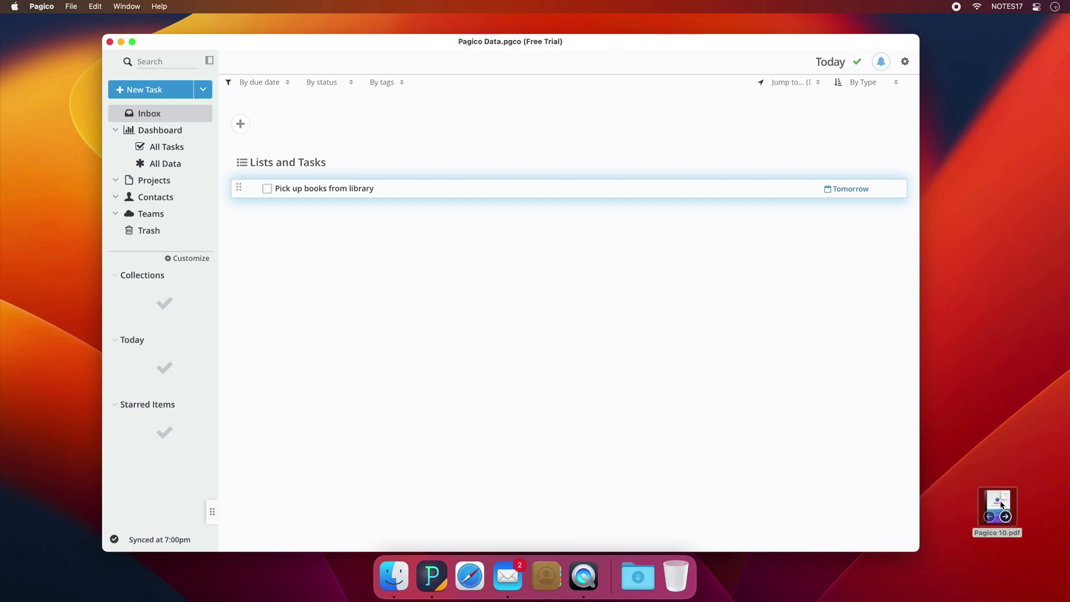
pyautogui.moveTo(1001, 504); pyautogui.dragTo(603, 402)
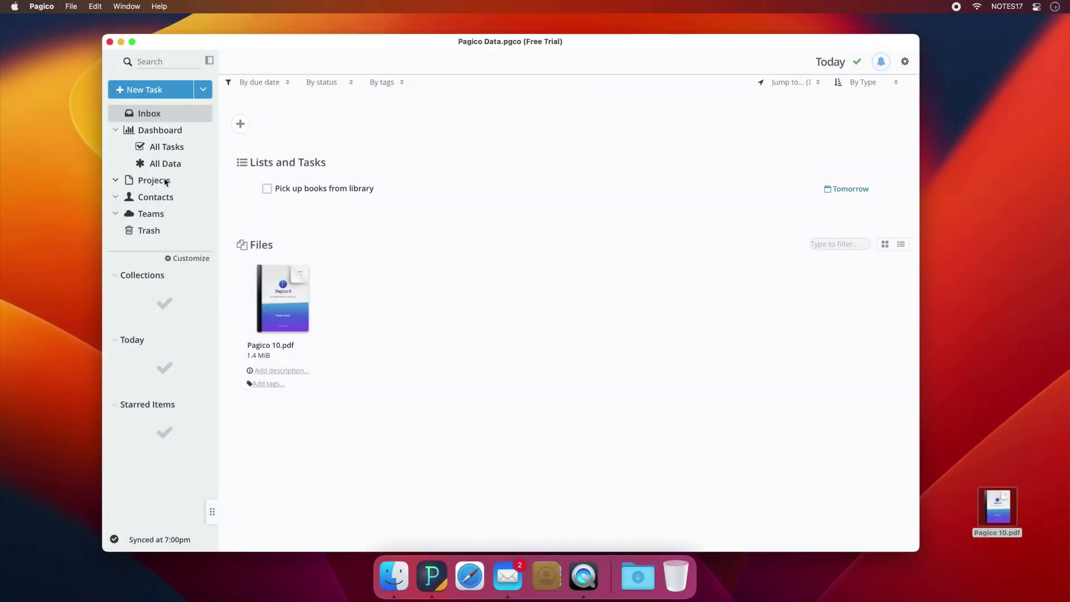
# - In Projects, create a project titled 'Trip to Miami'
pyautogui.click(166, 182)
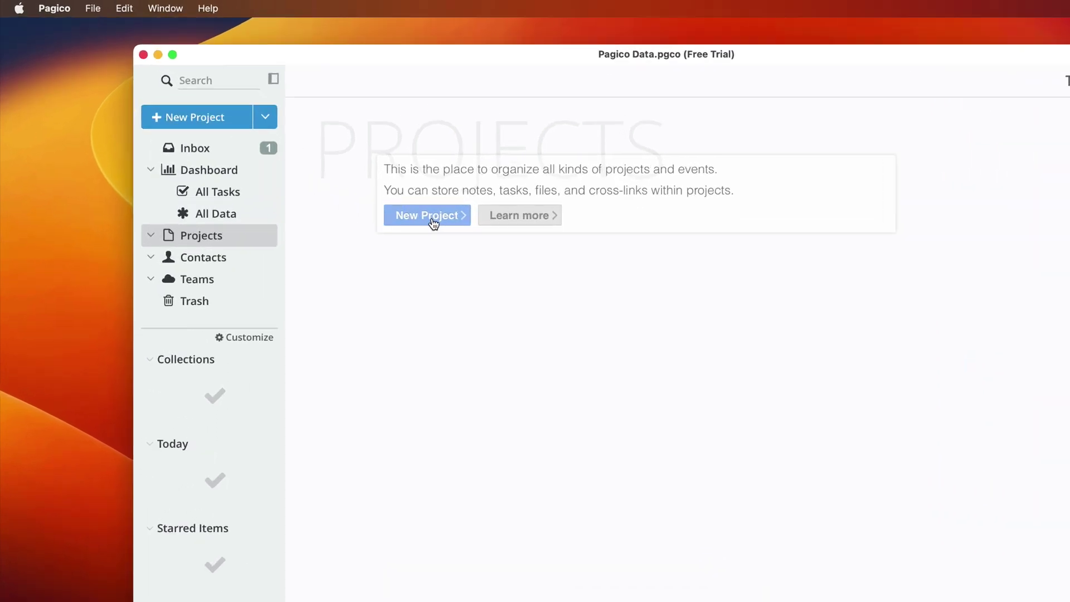
pyautogui.click(434, 221)
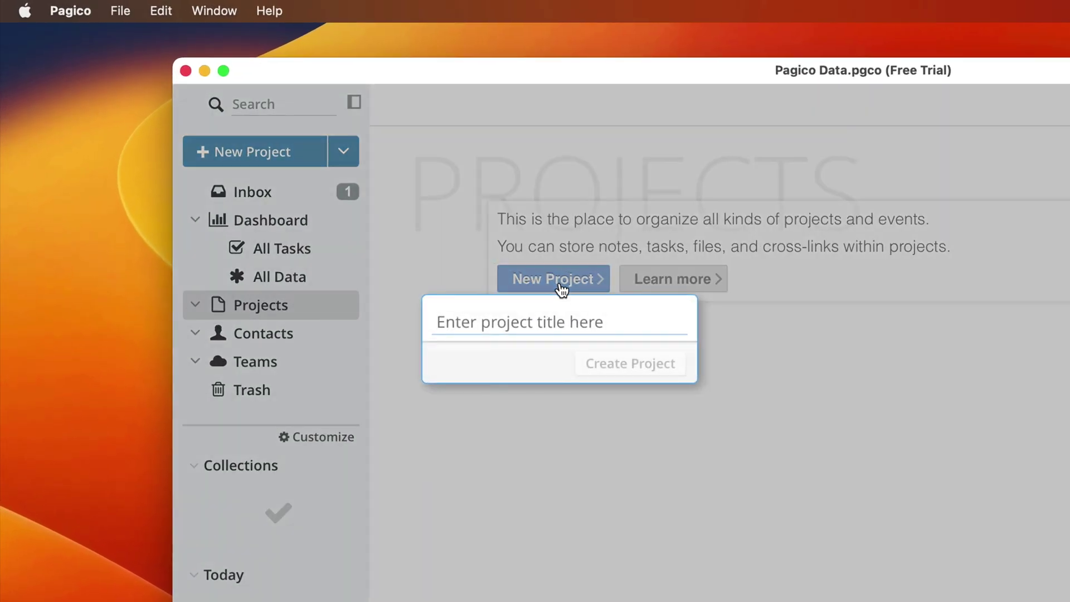
pyautogui.write('Trip to Miami')
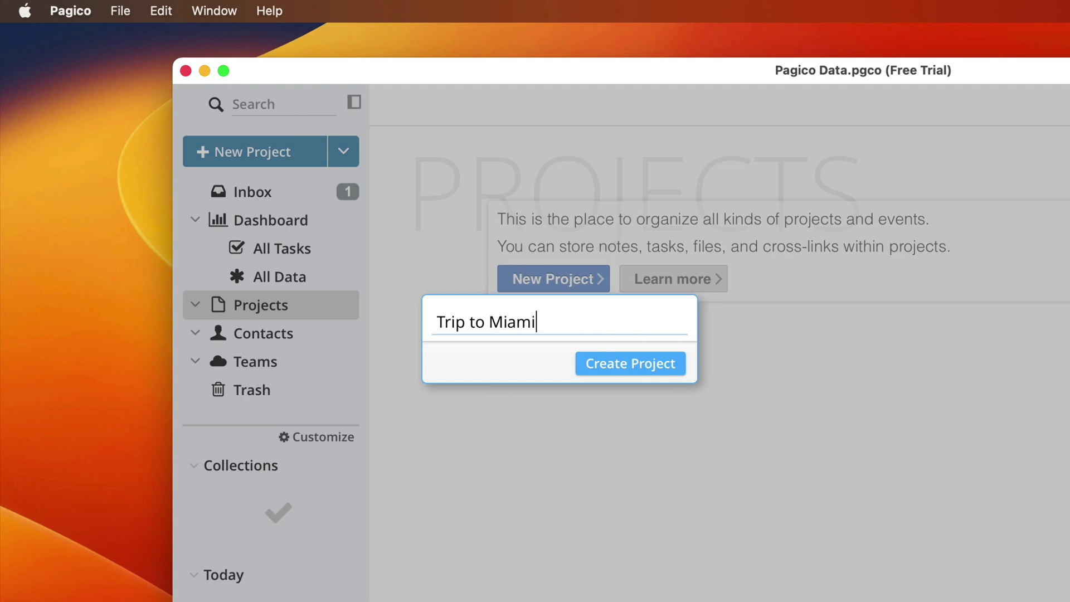
pyautogui.click(660, 365)
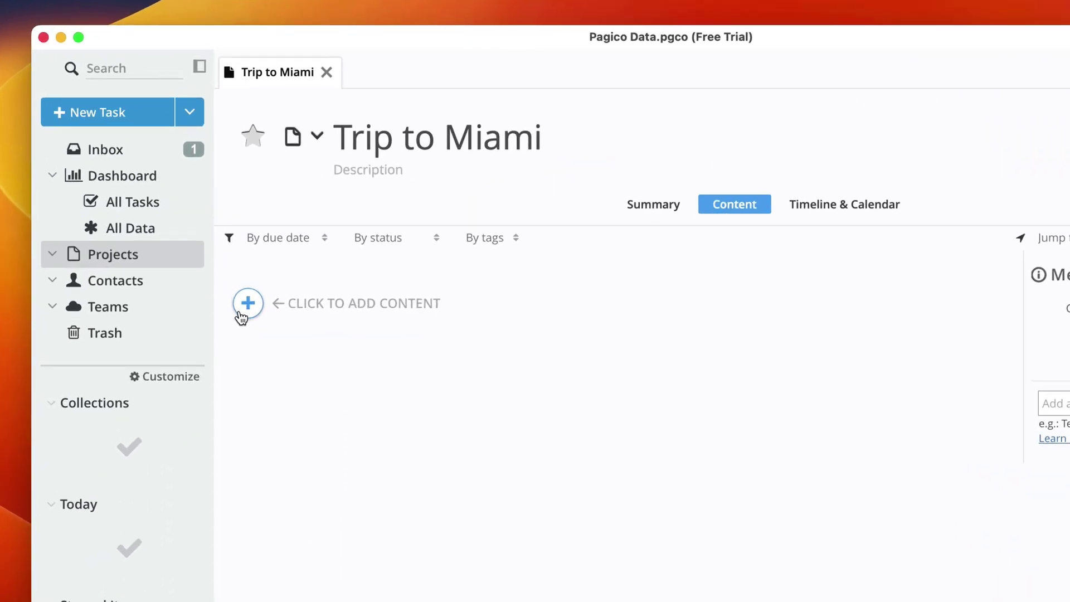
# - Add a Todos list to Trip to Miami with the task 'Book hotel' due today
pyautogui.click(241, 315)
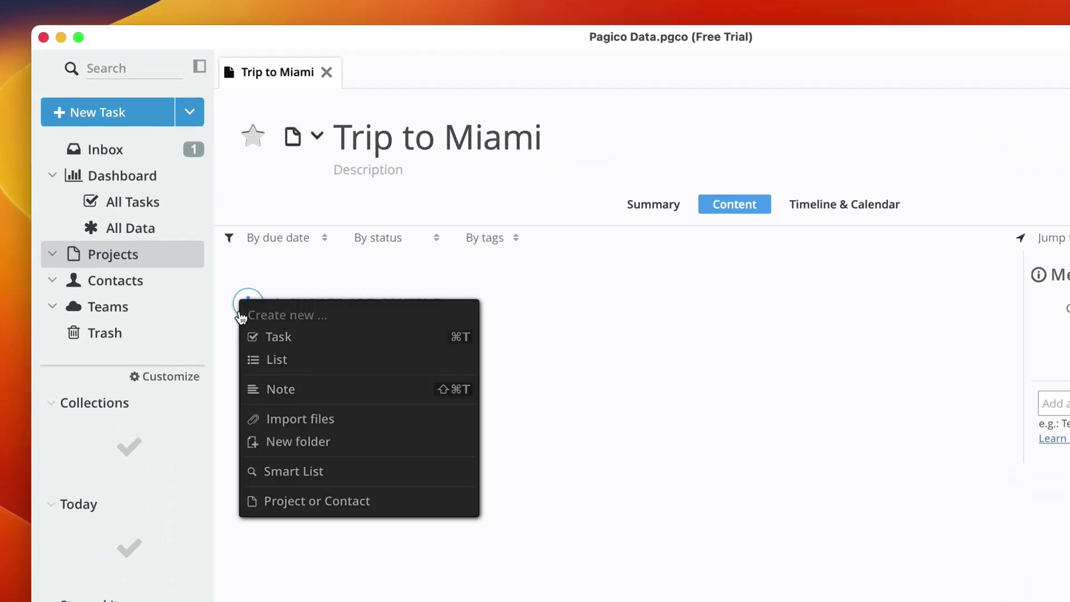
pyautogui.click(315, 372)
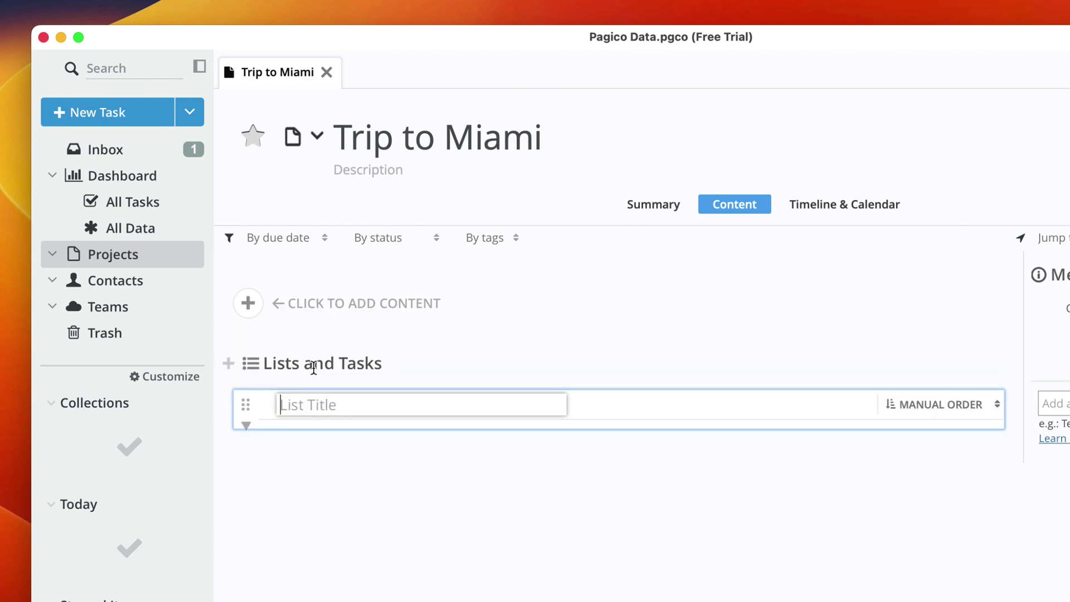
pyautogui.write('Todos')
pyautogui.press('Return')
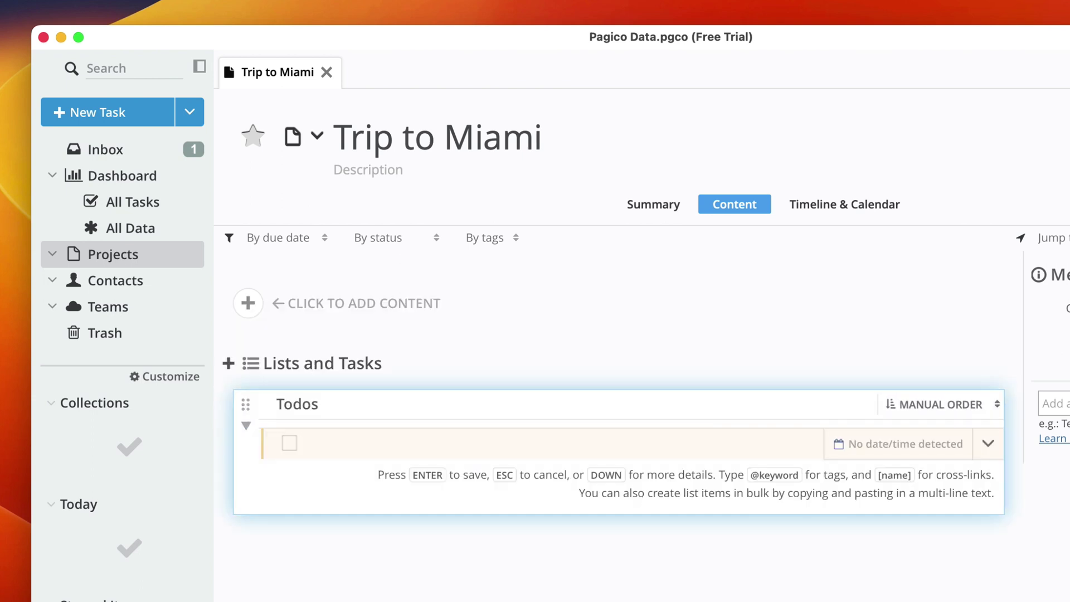
pyautogui.write('Book hotel today')
pyautogui.press('Return')
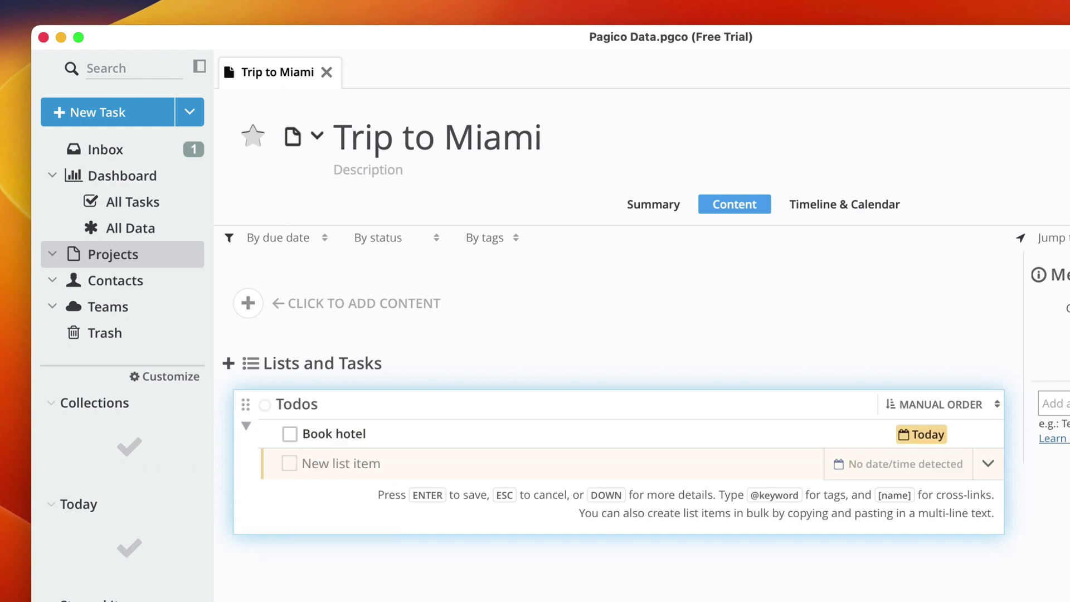
# - Add 'Buy plane tickets' (today–tomorrow), 'Reserve rental car' and 'Find good surfing spots' to Todos
pyautogui.write('Buy plane tickets tod')
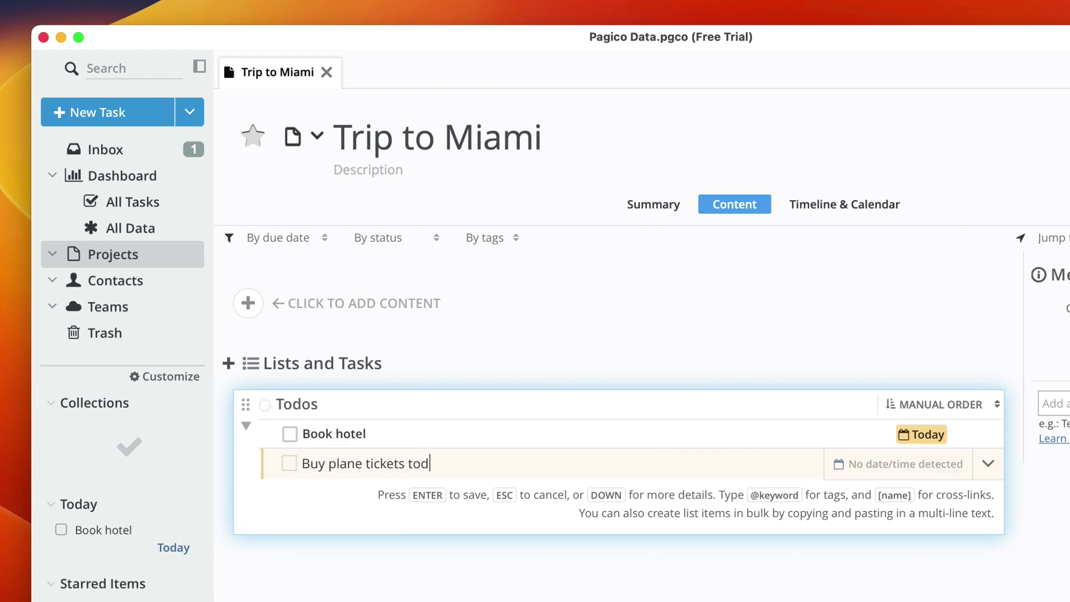
pyautogui.write('ay - tomorrow')
pyautogui.press('Return')
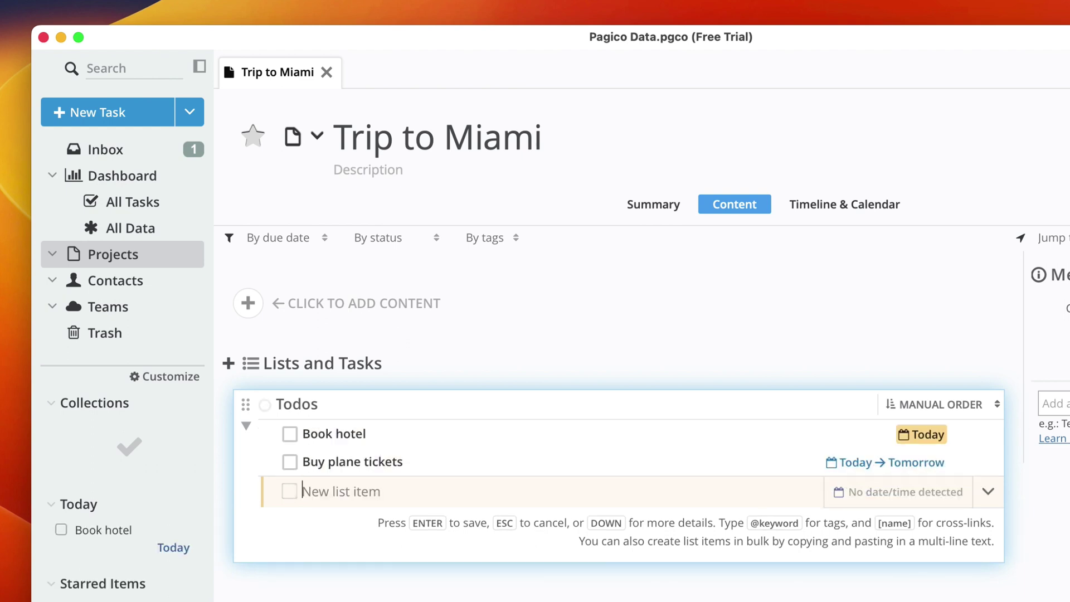
pyautogui.write('Reserve rental car')
pyautogui.press('Return')
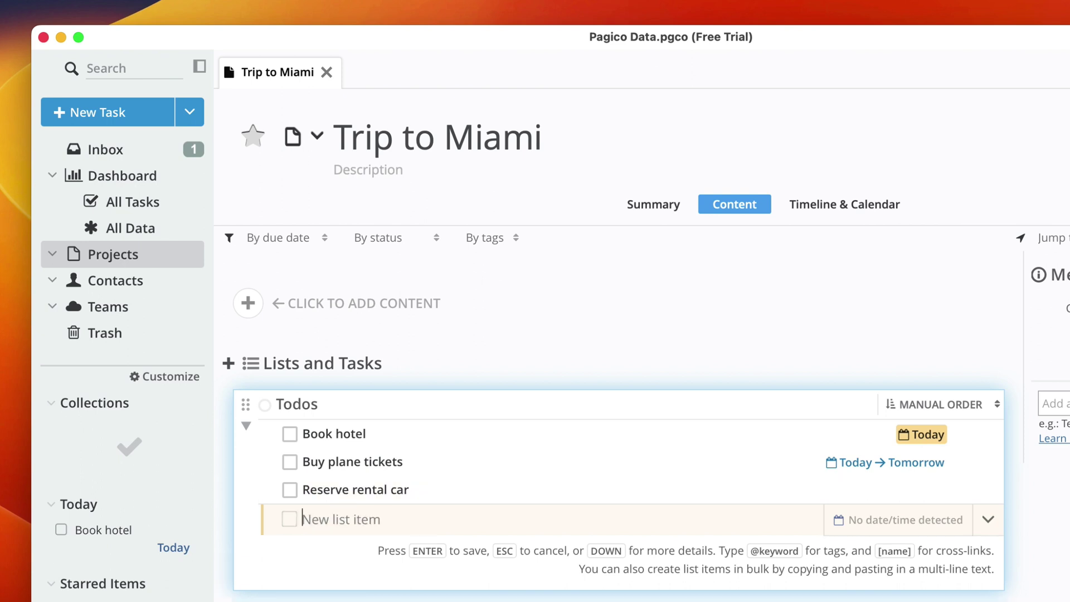
pyautogui.write('Find good surfing spots')
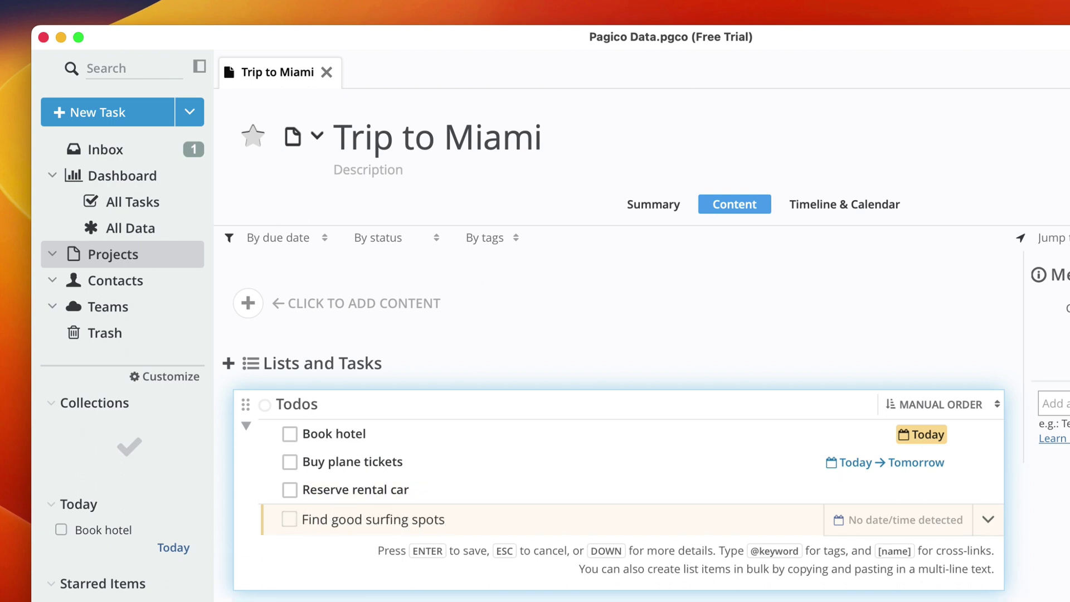
pyautogui.press('Return')
pyautogui.press('Escape')
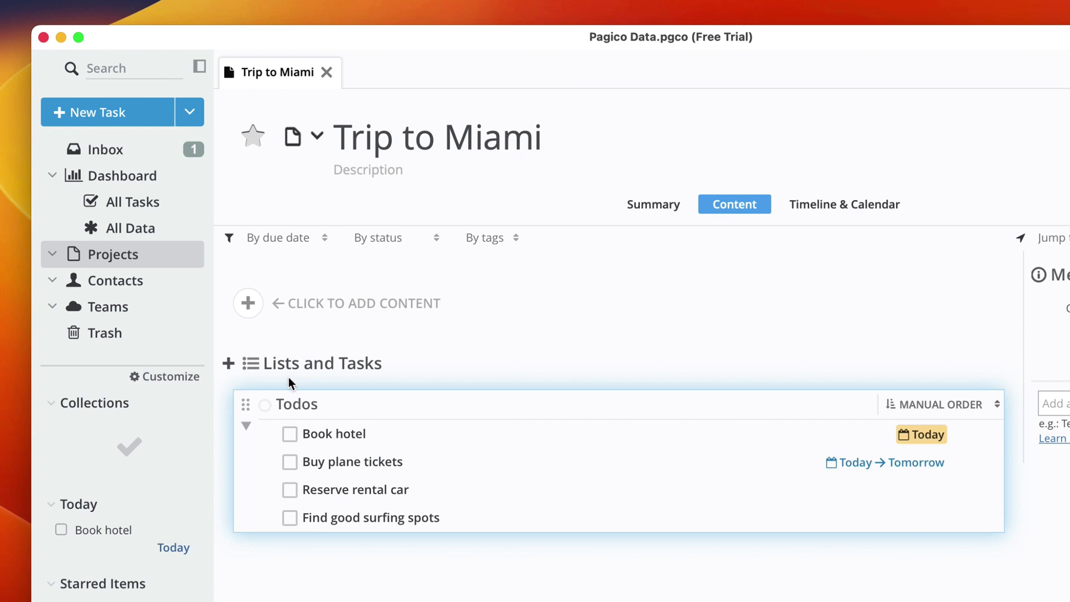
# - Move 'Find good surfing spots' to the top of Todos and schedule it for tomorrow
pyautogui.moveTo(265, 518)
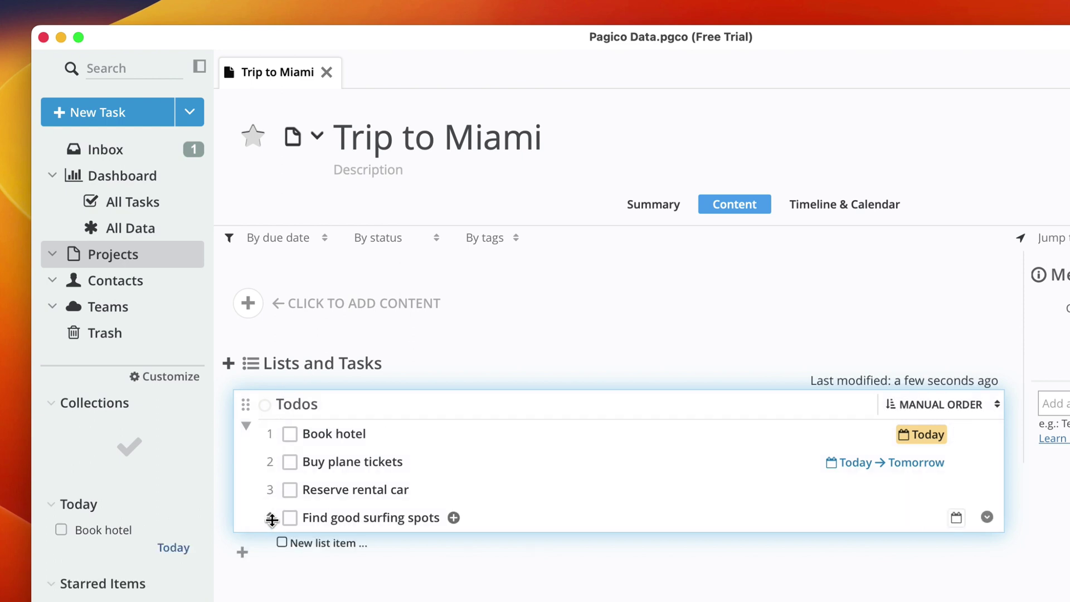
pyautogui.moveTo(271, 519); pyautogui.dragTo(270, 432)
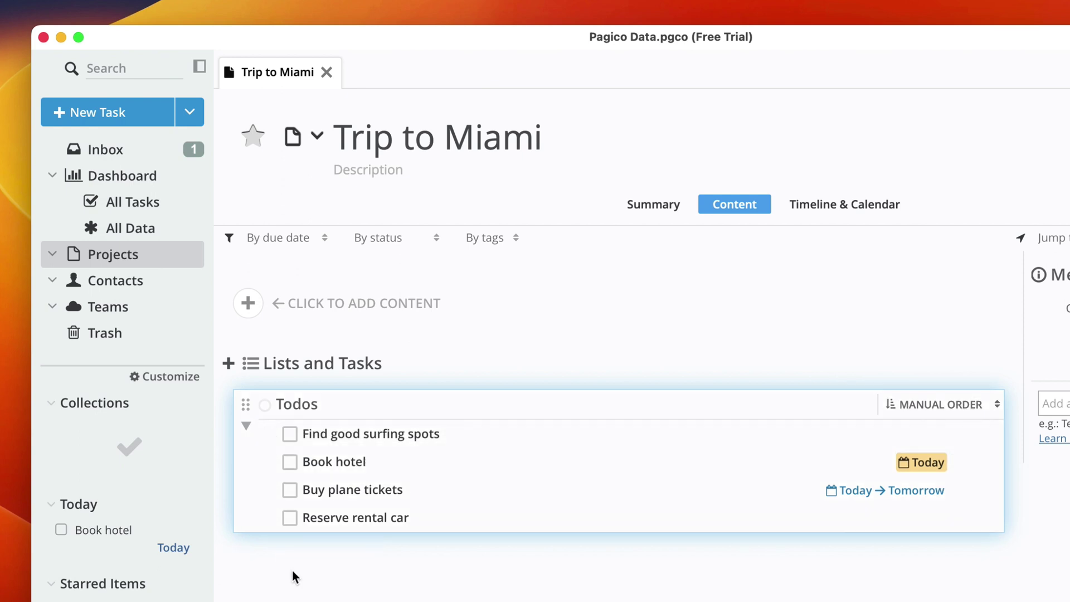
pyautogui.moveTo(434, 437)
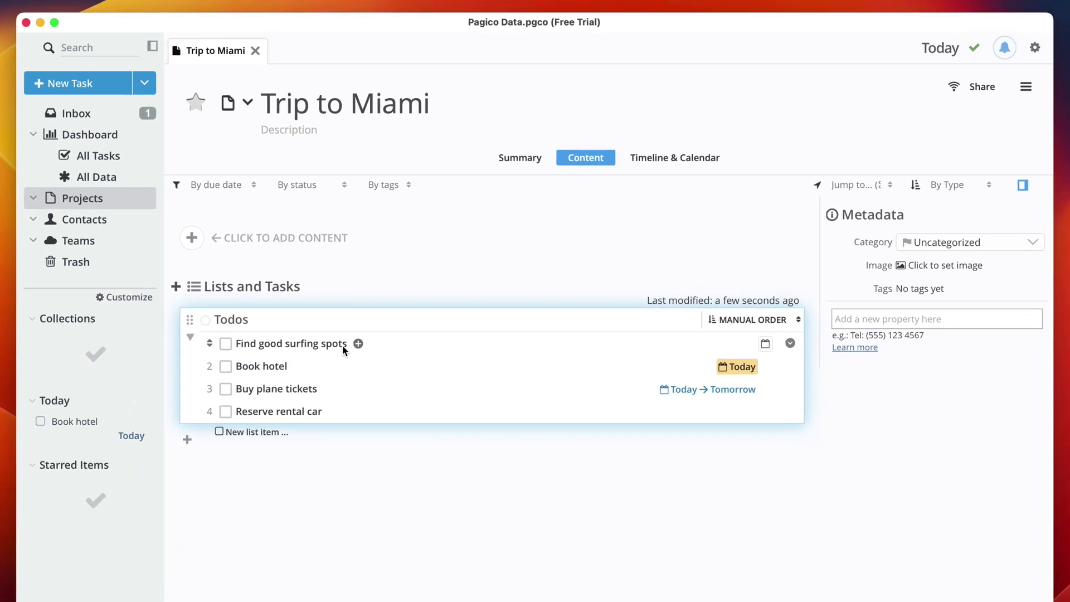
pyautogui.rightClick(342, 345)
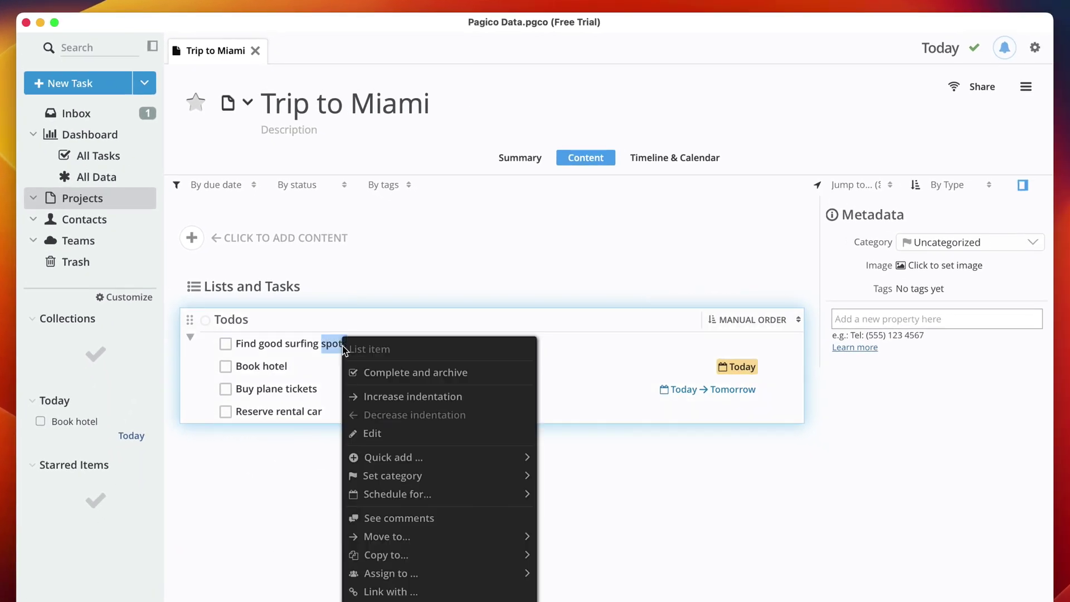
pyautogui.moveTo(476, 490)
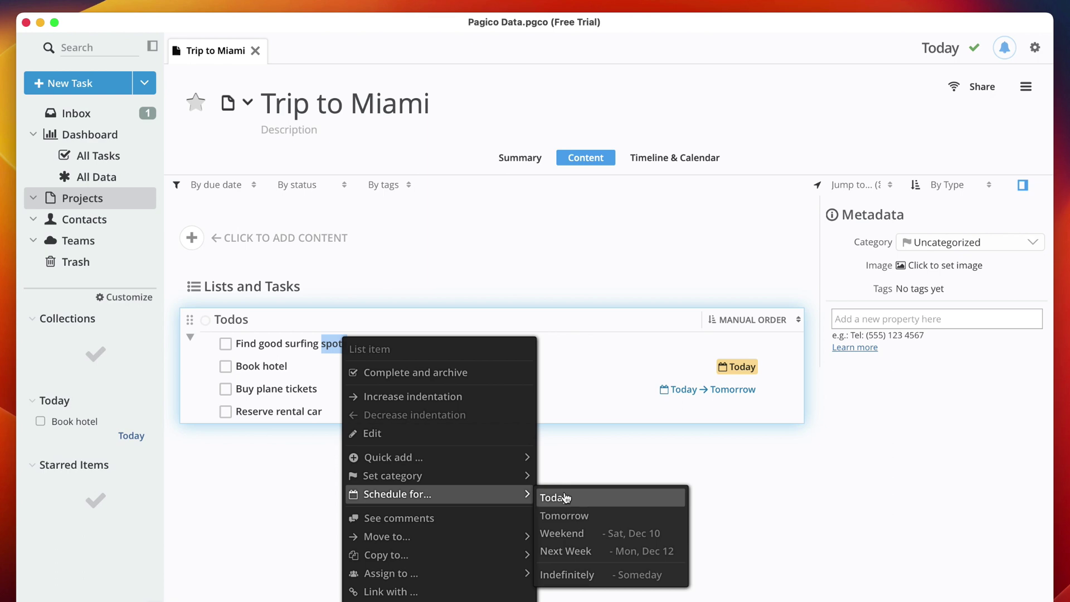
pyautogui.click(630, 517)
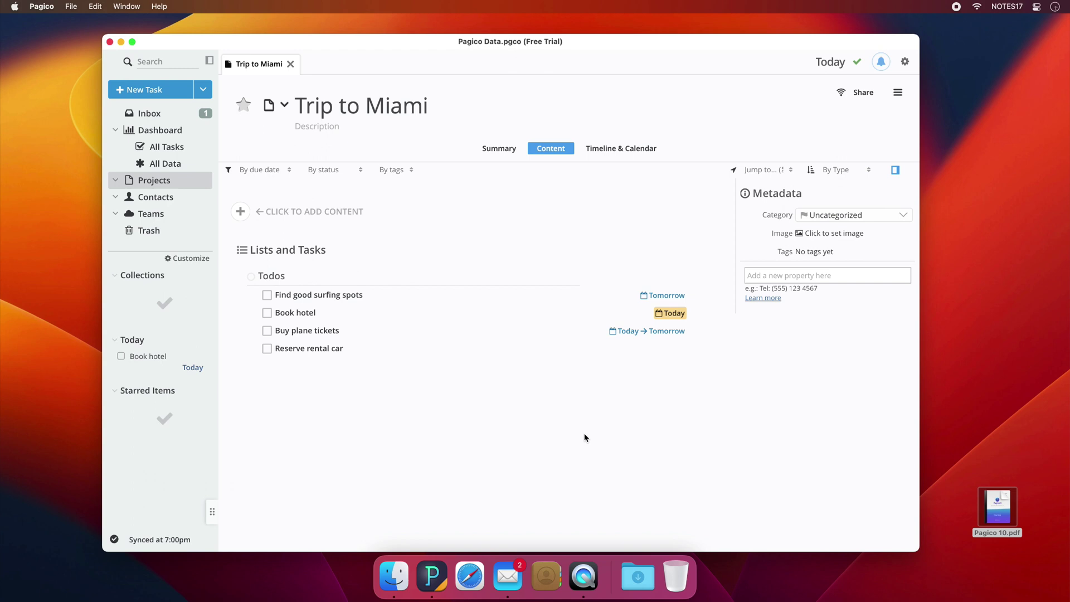
# - Add a note to Trip to Miami, then drop in The New York Times Friday Briefing email from Mail
pyautogui.click(241, 211)
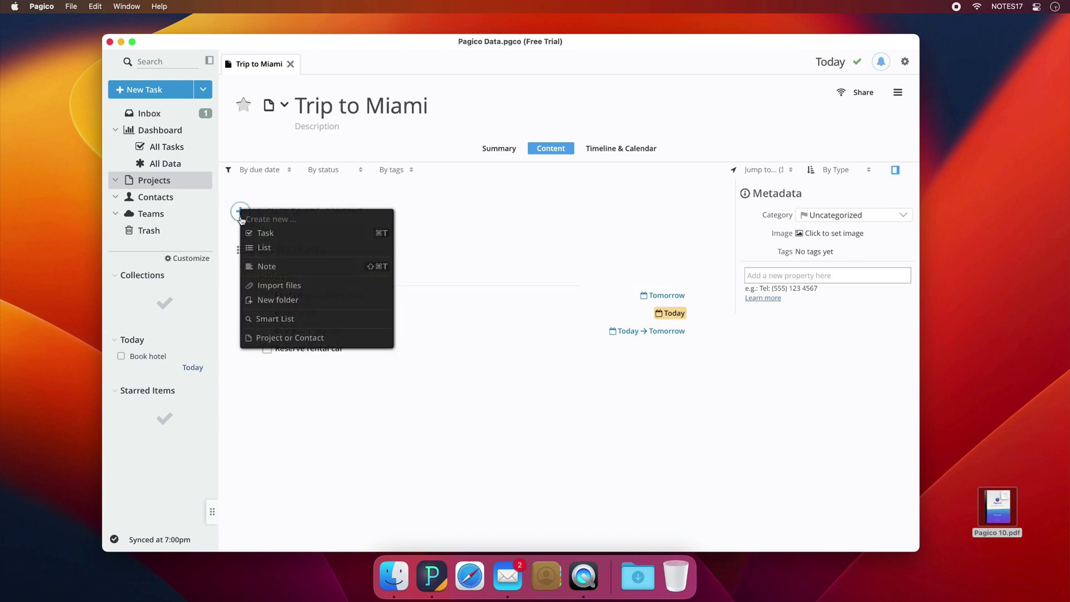
pyautogui.click(361, 271)
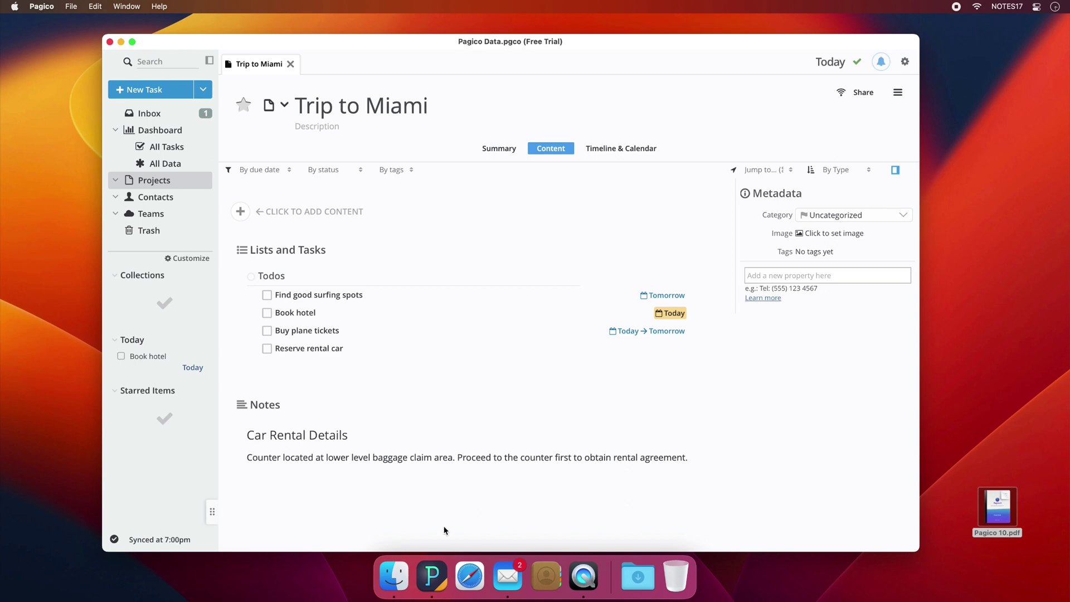
pyautogui.click(508, 585)
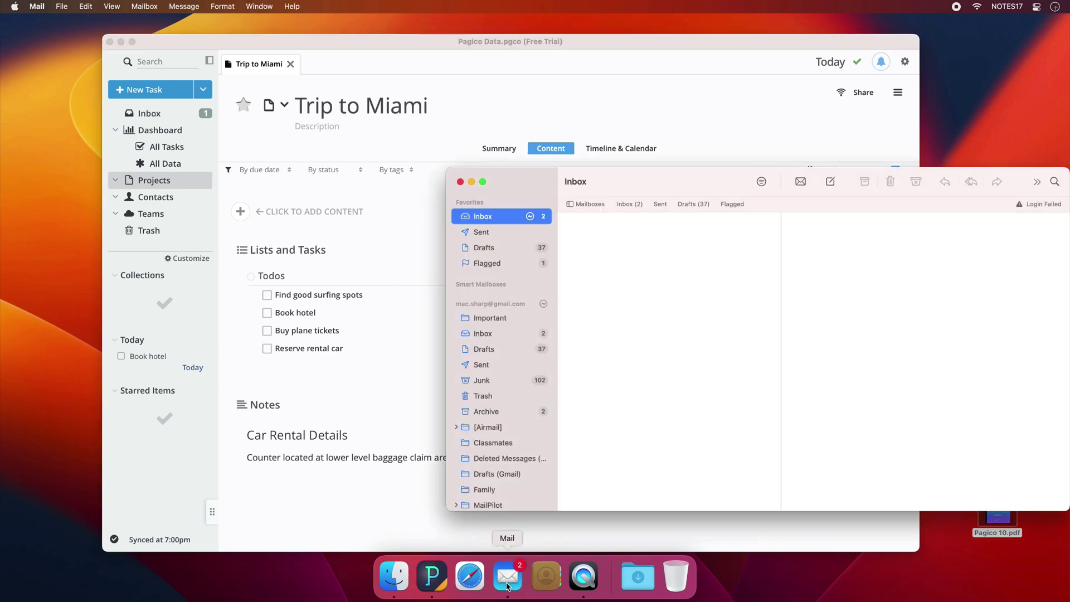
pyautogui.click(647, 475)
pyautogui.moveTo(647, 474); pyautogui.dragTo(368, 502)
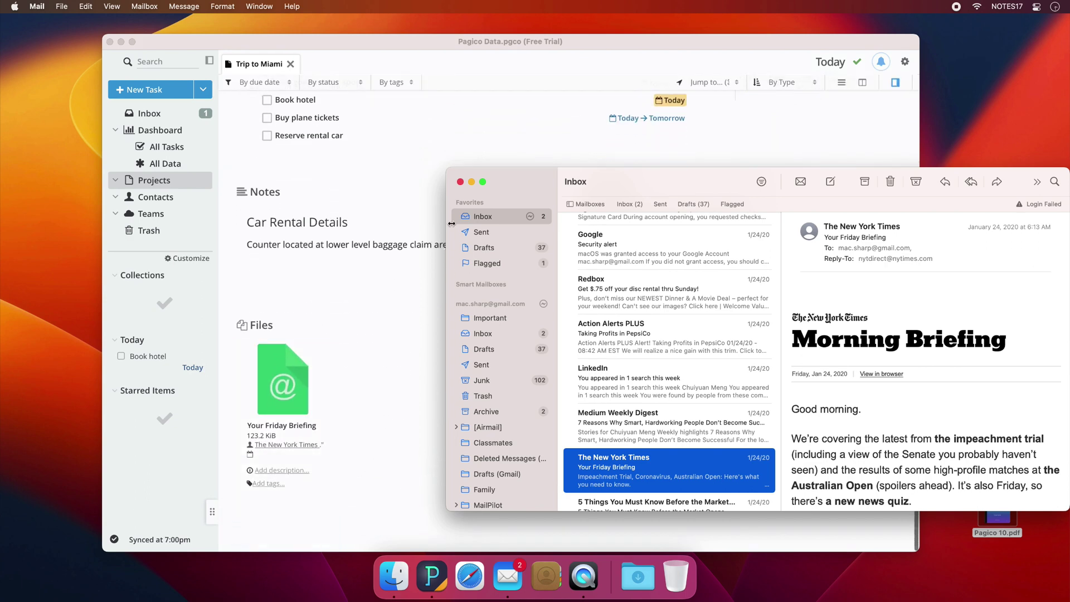
pyautogui.click(460, 183)
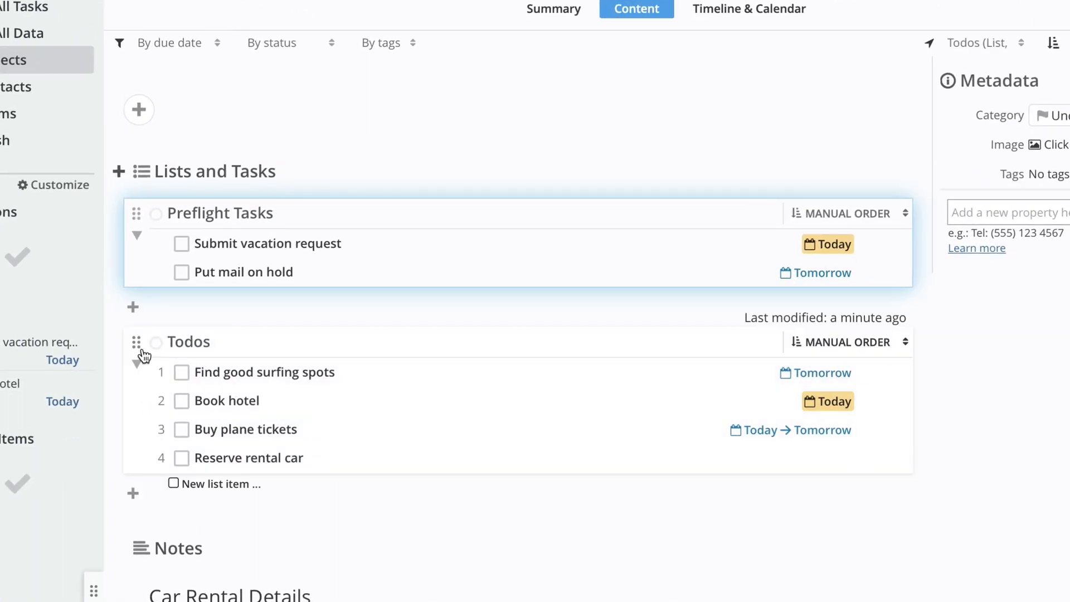
# - Drag the Todos list above the Preflight Tasks list in Trip to Miami
pyautogui.moveTo(136, 342); pyautogui.dragTo(150, 224)
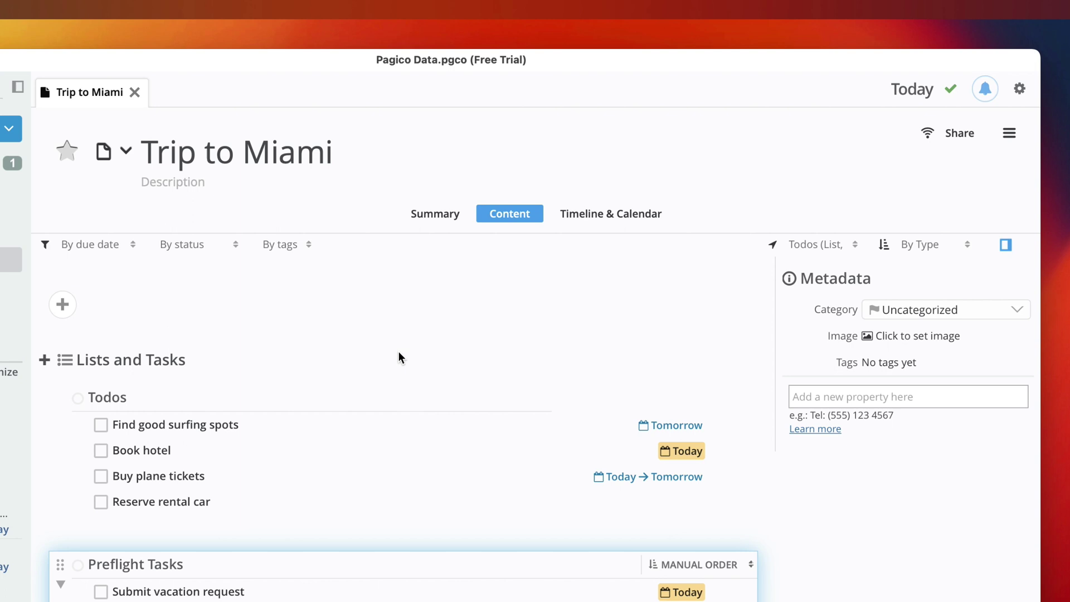
# - Switch Trip to Miami to its Timeline & Calendar view showing the dated tasks
pyautogui.click(615, 220)
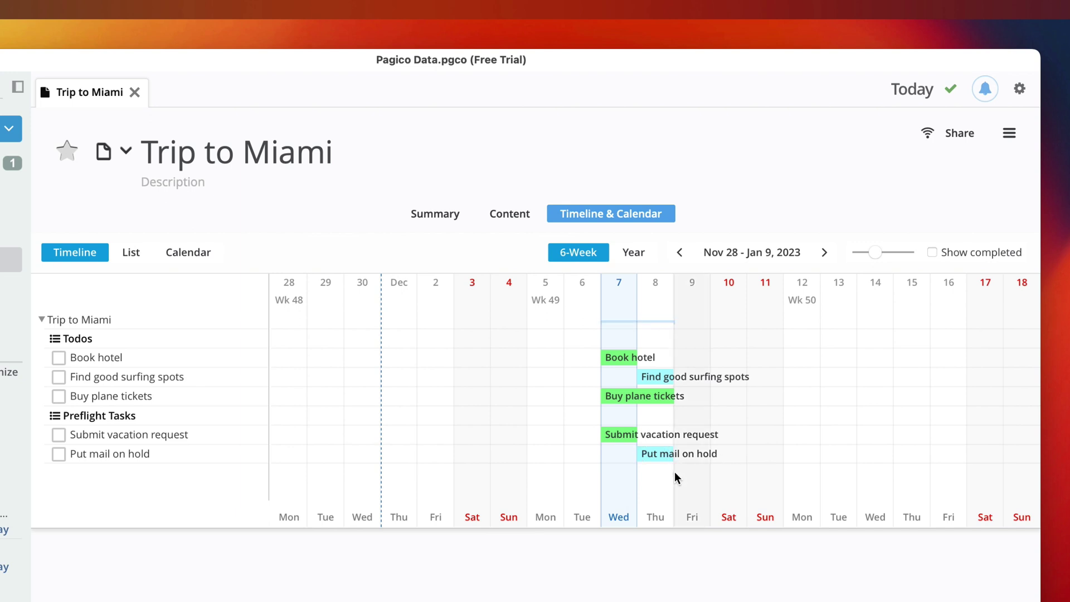
# - Return Trip to Miami to its Summary overview
pyautogui.click(453, 221)
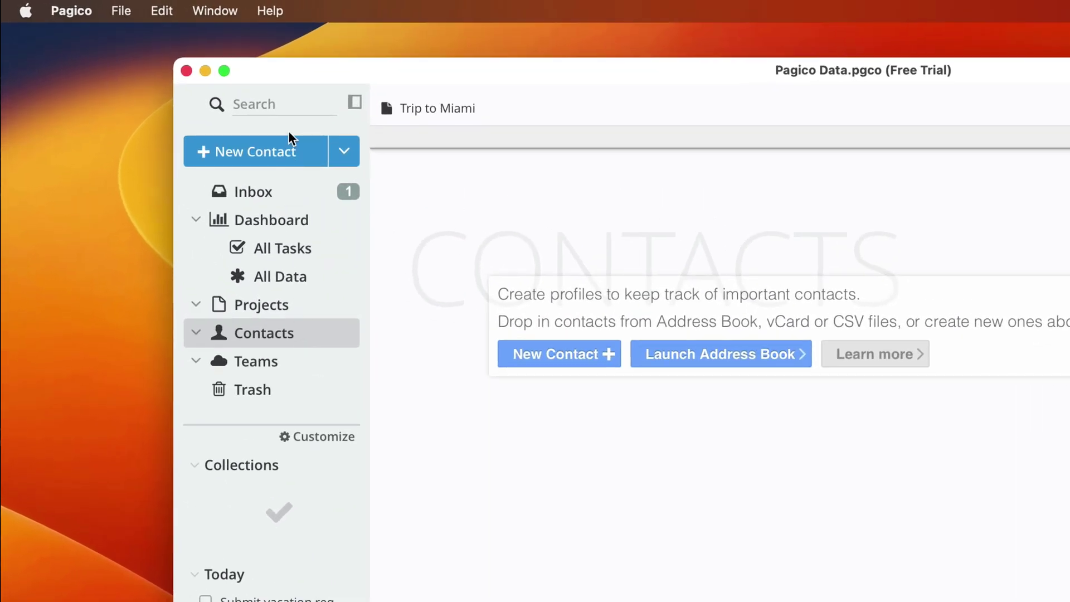
# - Create a new Pagico contact with the person's full name, then bring up the macOS Contacts app
pyautogui.click(282, 150)
pyautogui.write('John Appleseed')
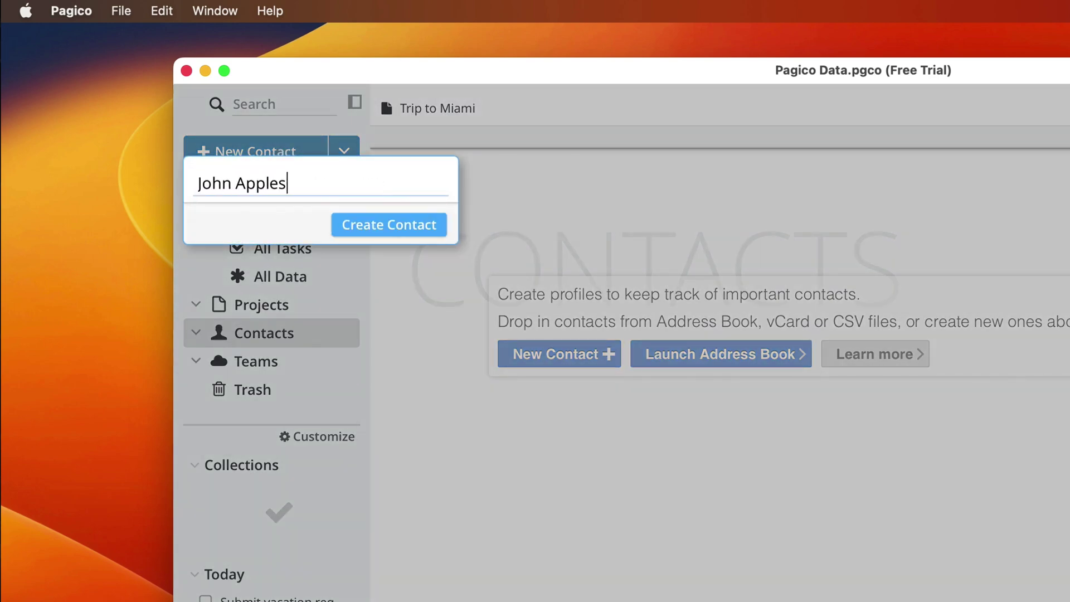
pyautogui.click(385, 226)
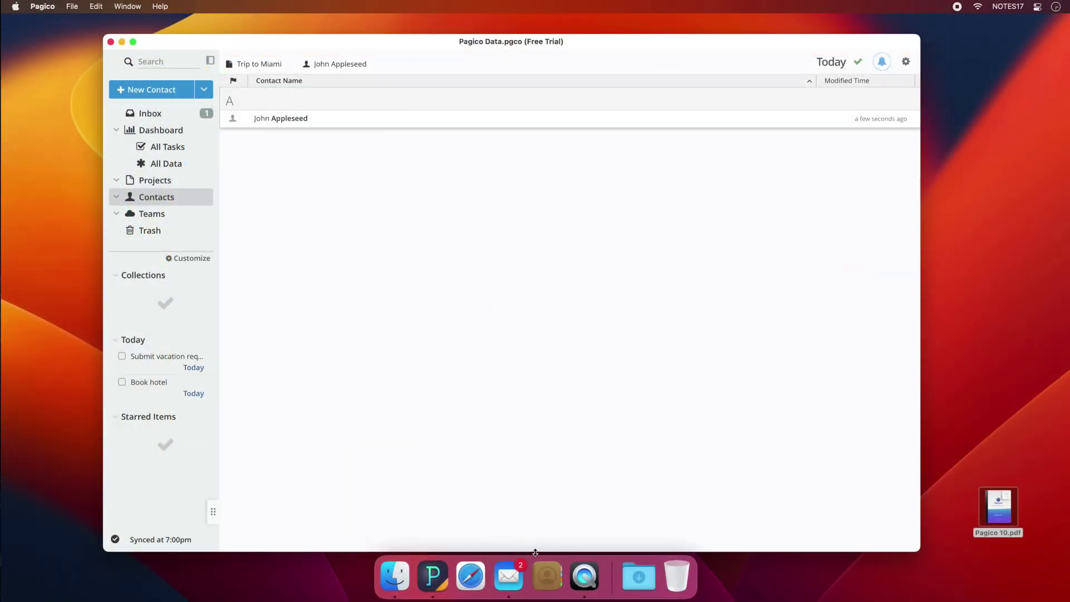
pyautogui.click(547, 583)
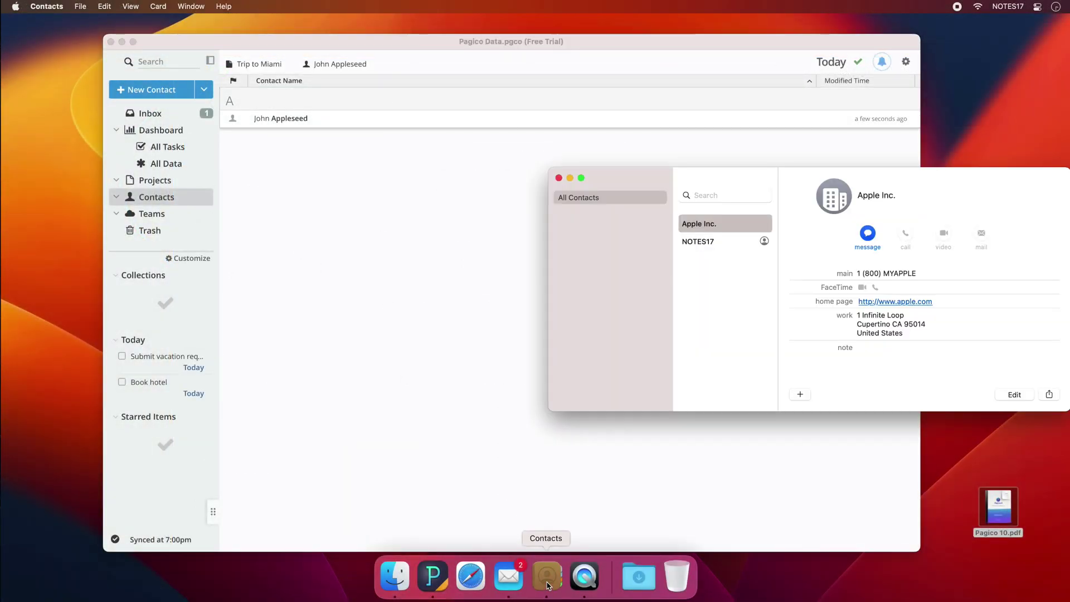
# - Drag the Apple Inc. card into Pagico's contact list, then quit Contacts with Cmd+Q
pyautogui.moveTo(697, 230); pyautogui.dragTo(479, 266)
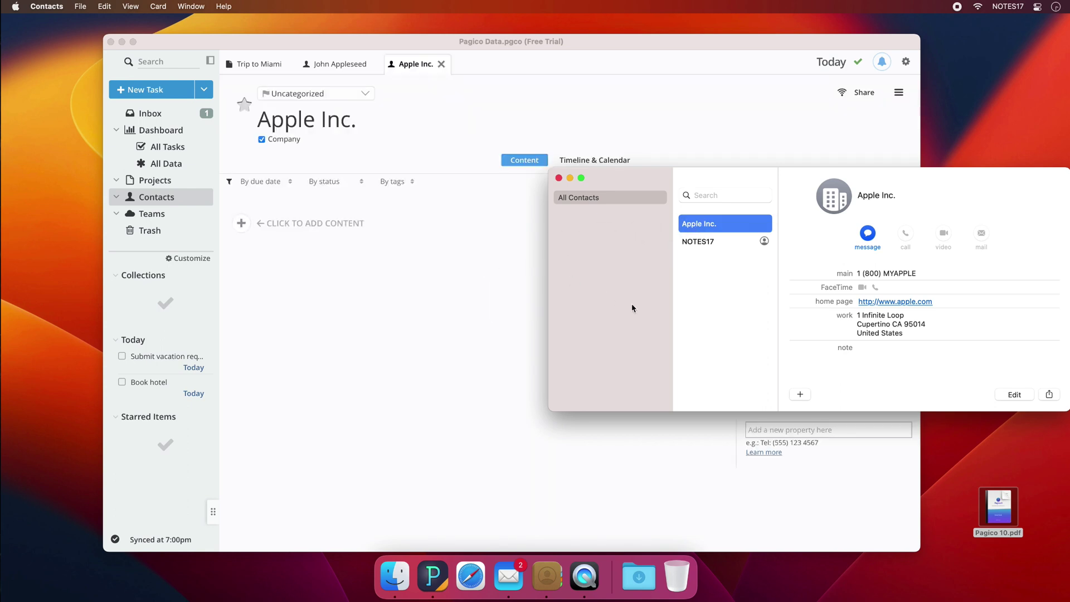
pyautogui.press('super+q')
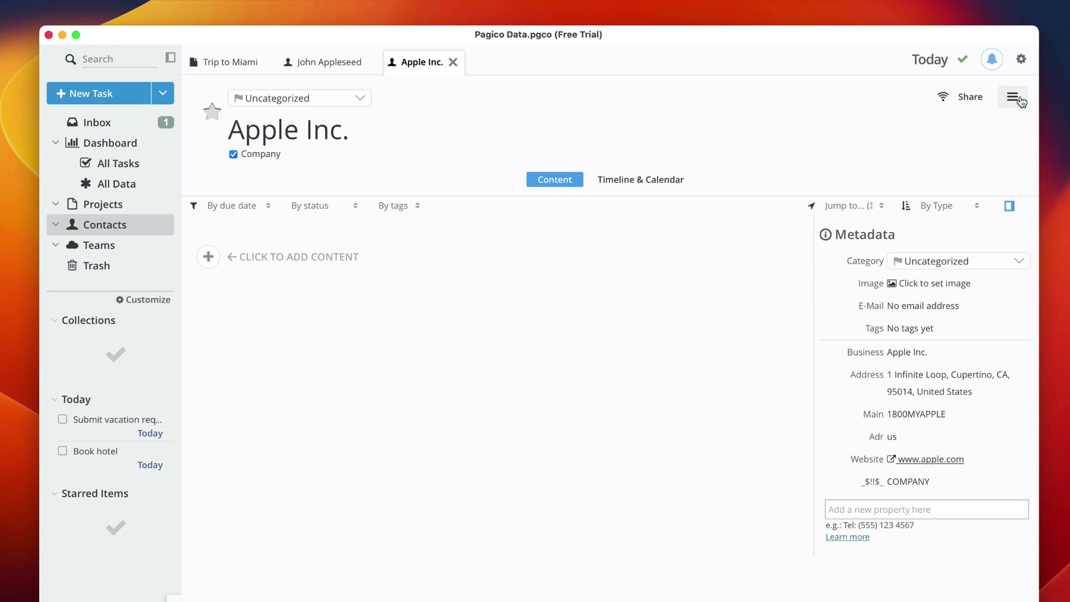
# - In Preferences, select the Pagico ID email and enter the account password
pyautogui.click(1020, 59)
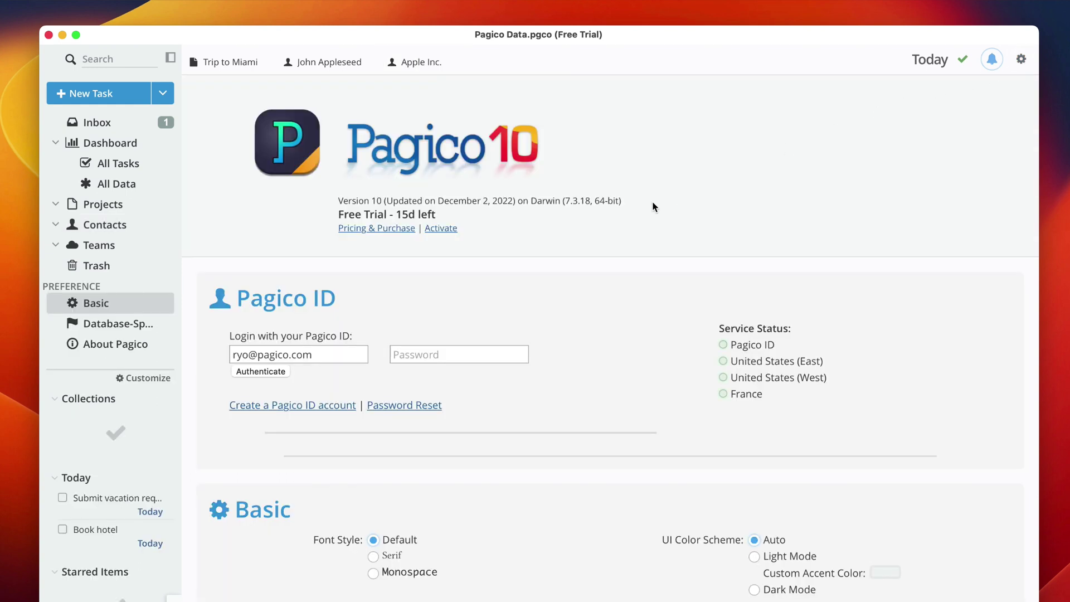
pyautogui.tripleClick(321, 352)
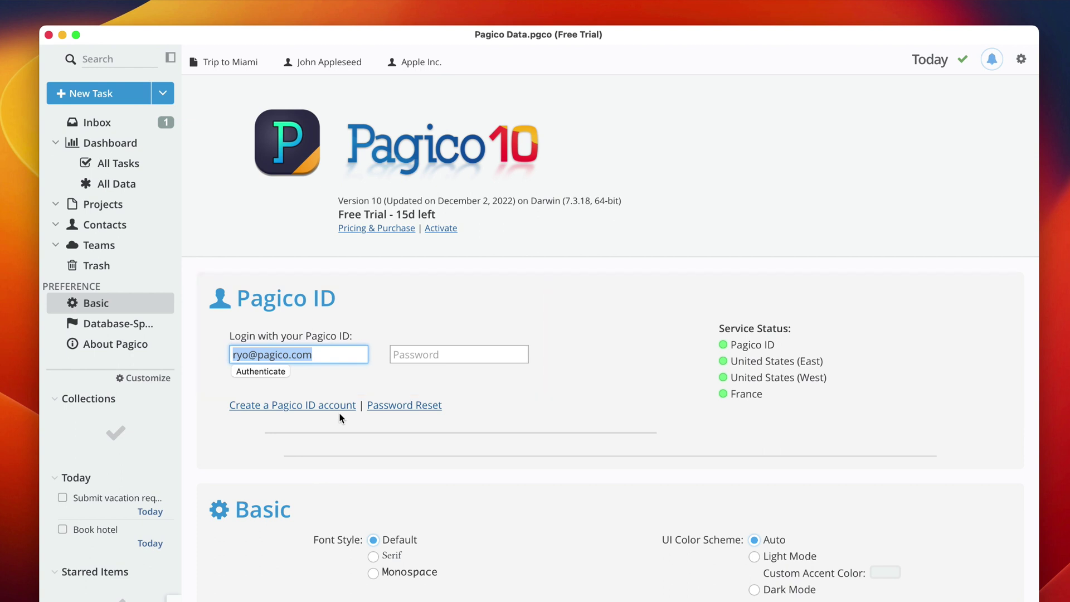
pyautogui.click(415, 352)
pyautogui.write('•••')
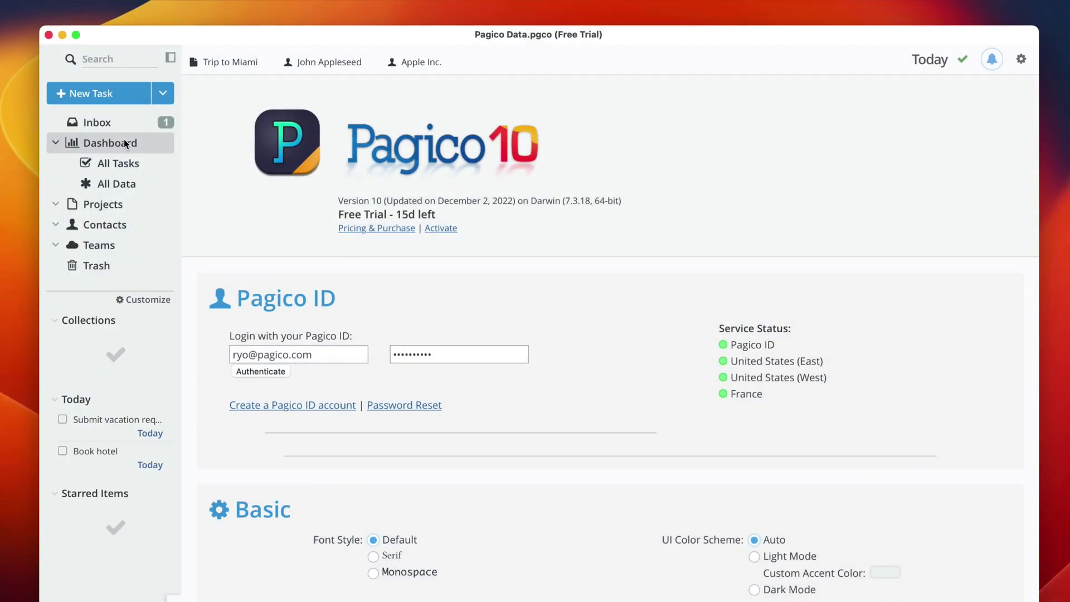
# - On the Dashboard, expand Trip to Miami and check off Put mail on hold
pyautogui.click(126, 144)
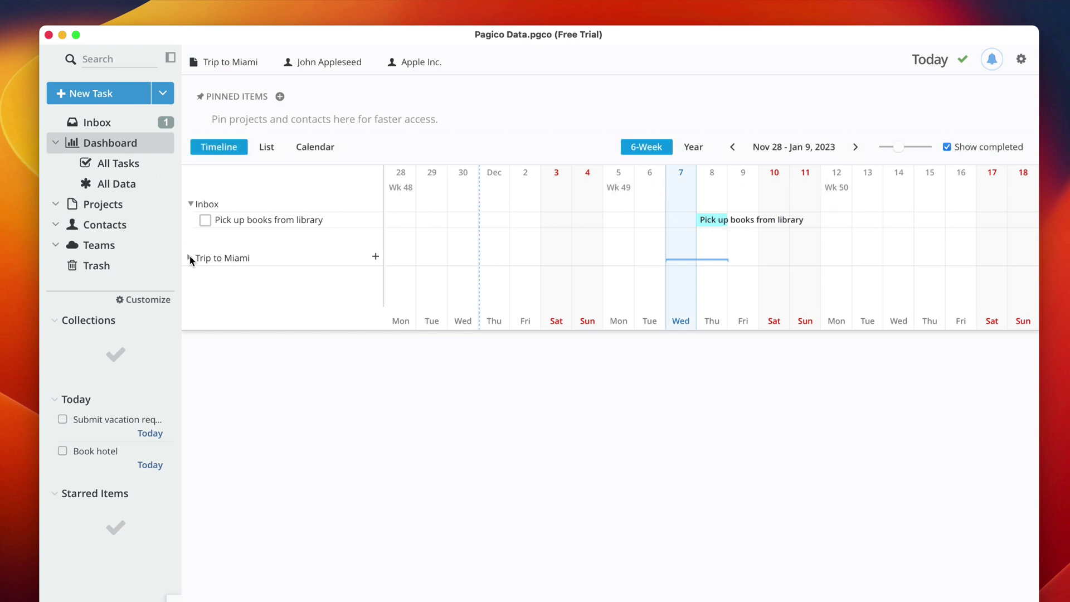
pyautogui.click(190, 258)
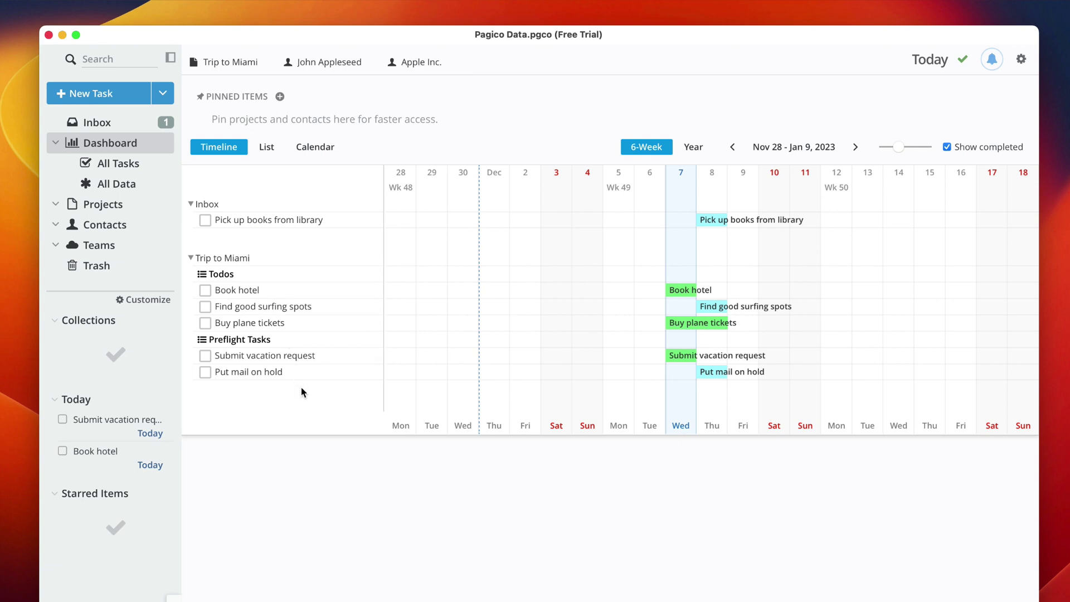
pyautogui.click(206, 373)
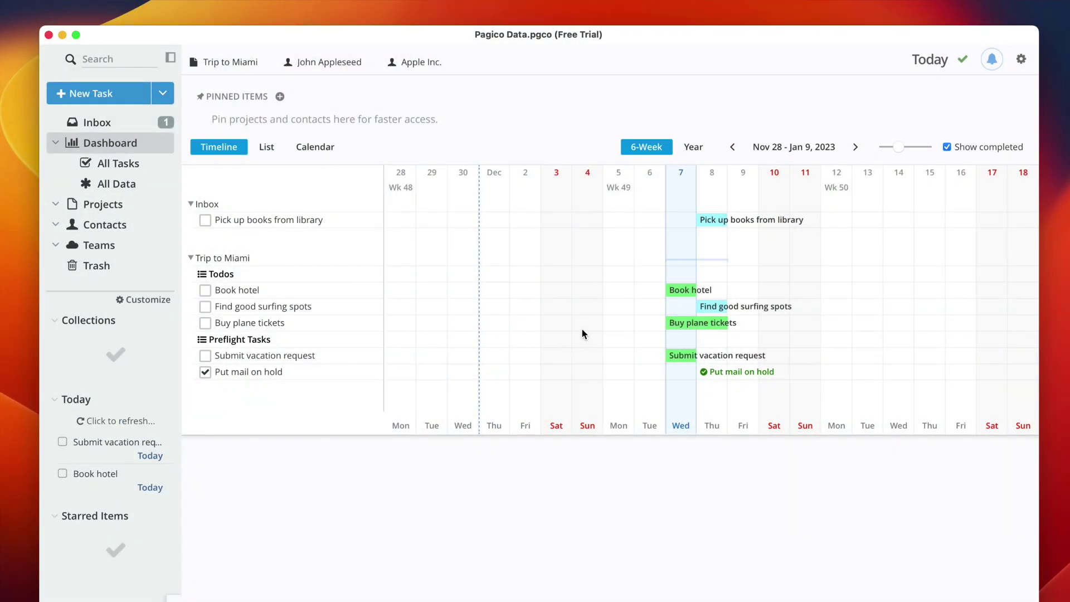
# - Hide completed tasks from the timeline, discarding an accidentally opened new-task form
pyautogui.click(946, 147)
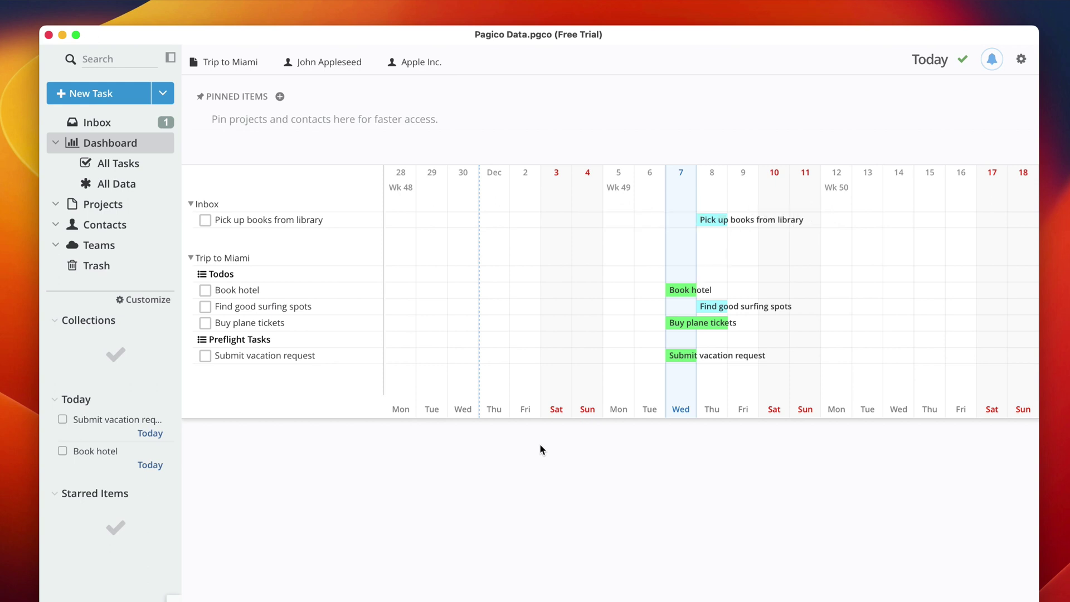
pyautogui.click(376, 259)
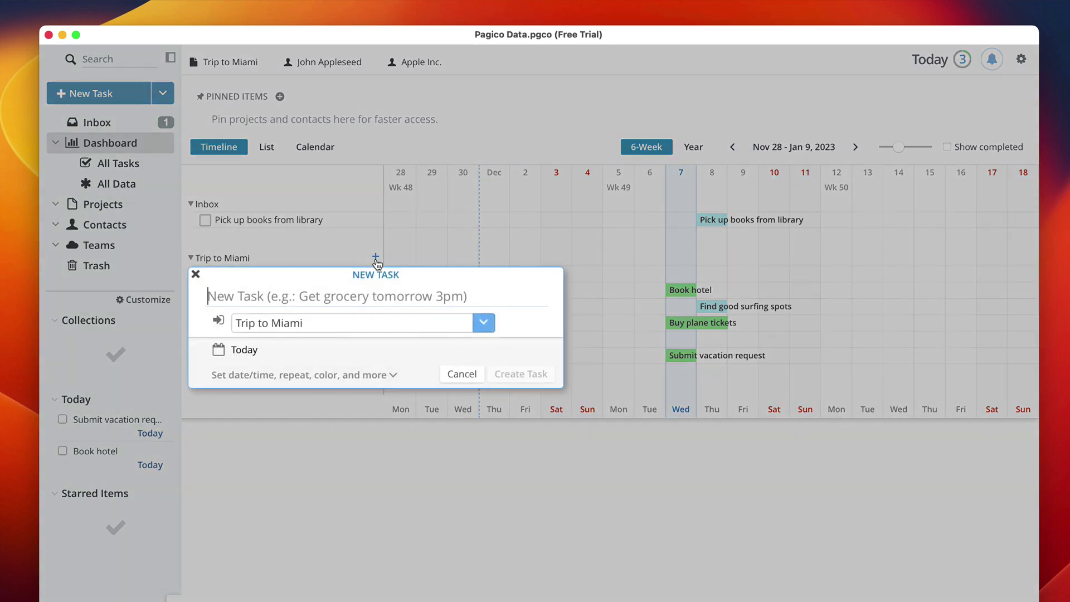
pyautogui.press('Escape')
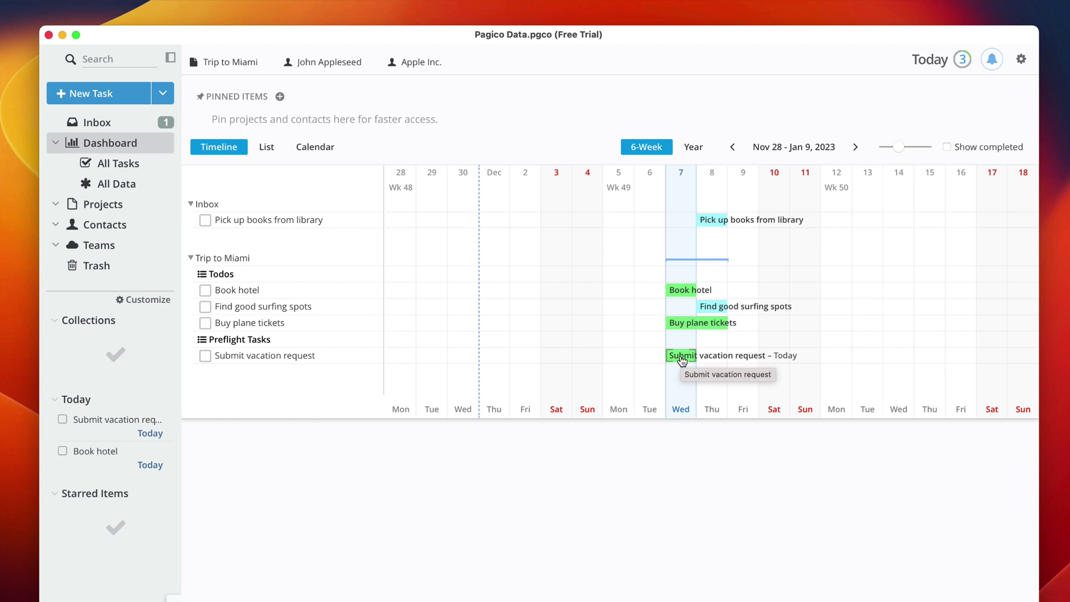
# - Move Submit vacation request to Thursday 8 and shift the three Todos tasks one day earlier
pyautogui.moveTo(685, 359); pyautogui.dragTo(704, 356)
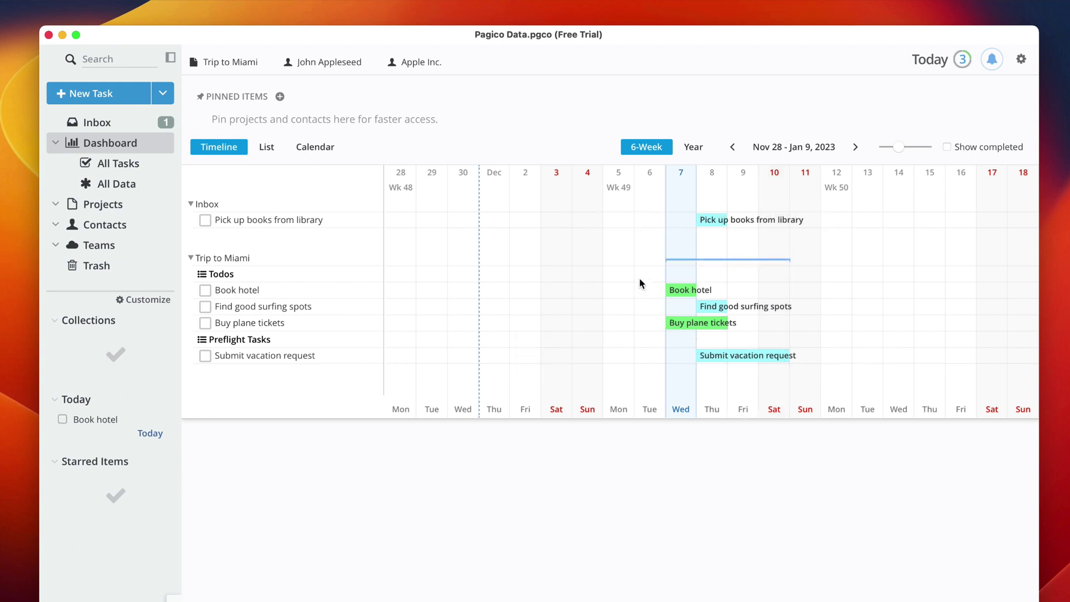
pyautogui.moveTo(689, 311); pyautogui.dragTo(728, 333)
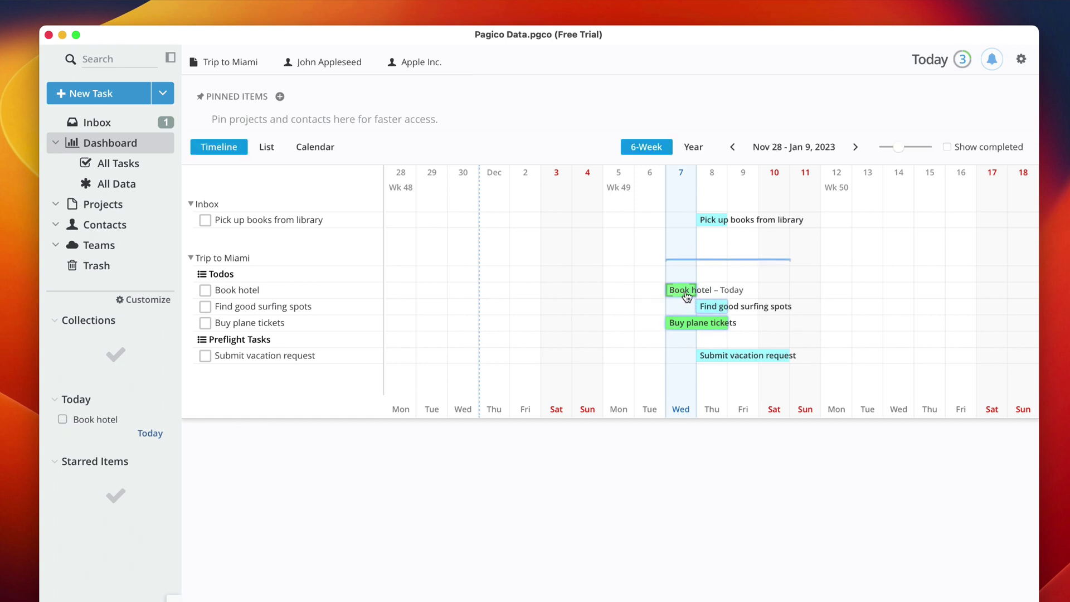
pyautogui.moveTo(674, 300); pyautogui.dragTo(668, 301)
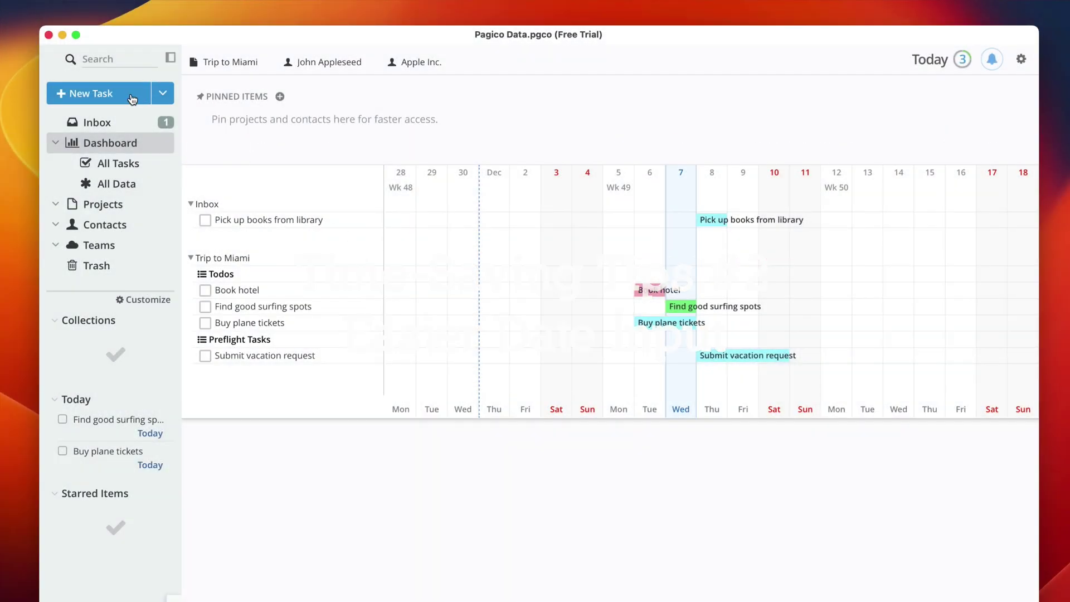
# - Begin a new Inbox task, typing 'Oil' as the start of its name
pyautogui.click(132, 99)
pyautogui.write('Oil change -')
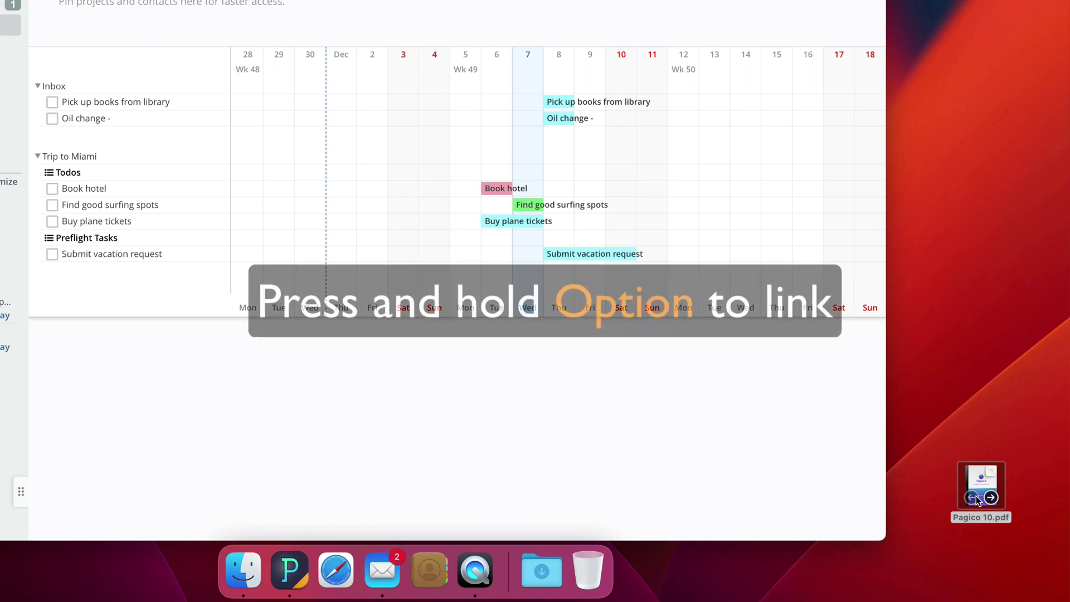
pyautogui.click(960, 505)
pyautogui.moveTo(960, 505); pyautogui.dragTo(752, 427)
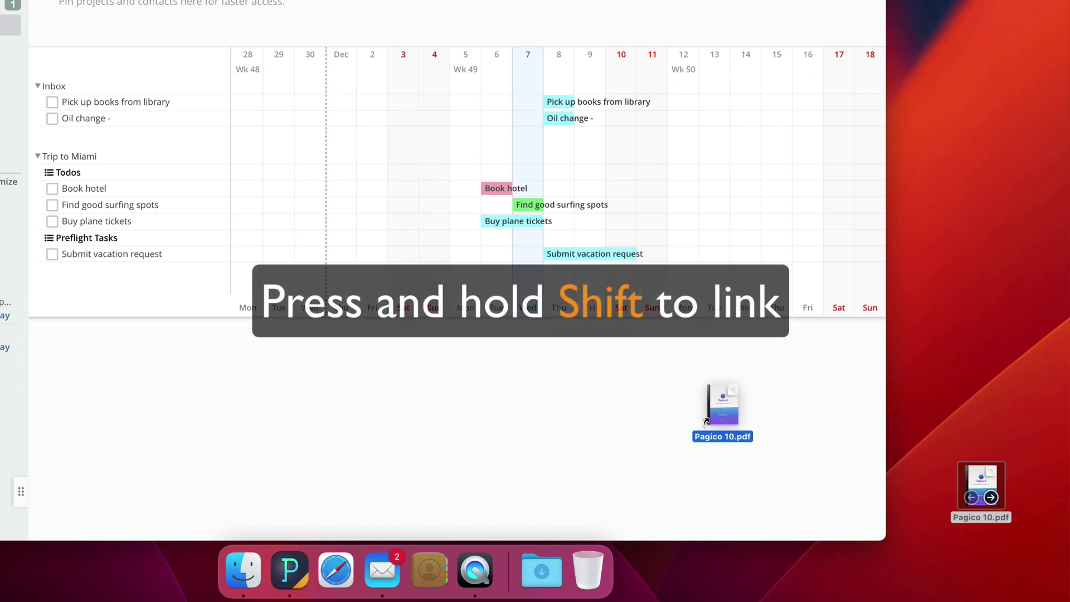
pyautogui.moveTo(709, 418); pyautogui.dragTo(710, 422)
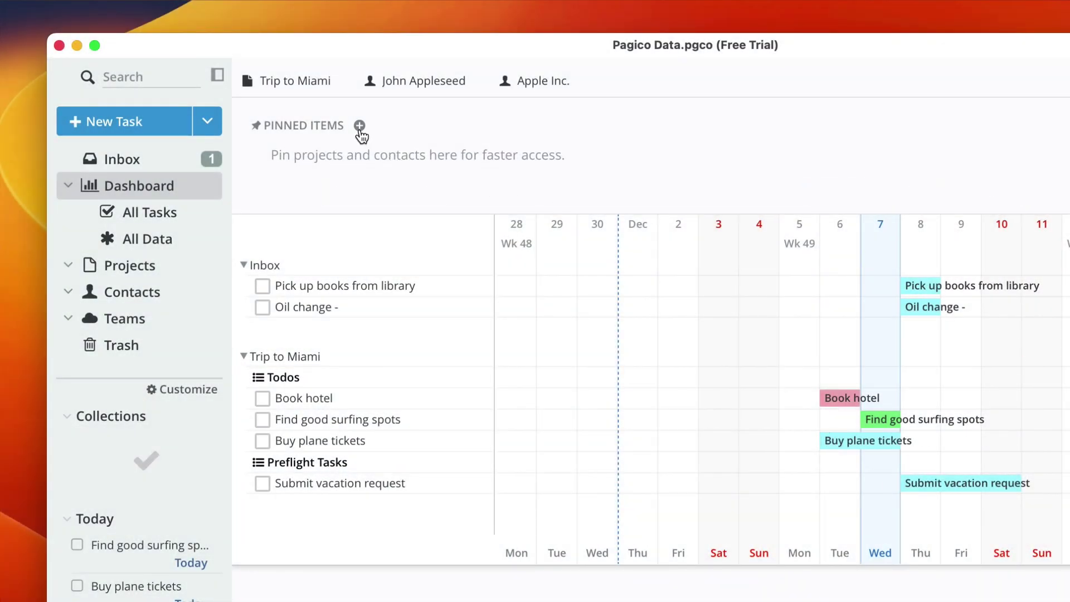
# - Pin Trip to Miami from the recent items list to the dashboard's Pinned Items
pyautogui.click(359, 127)
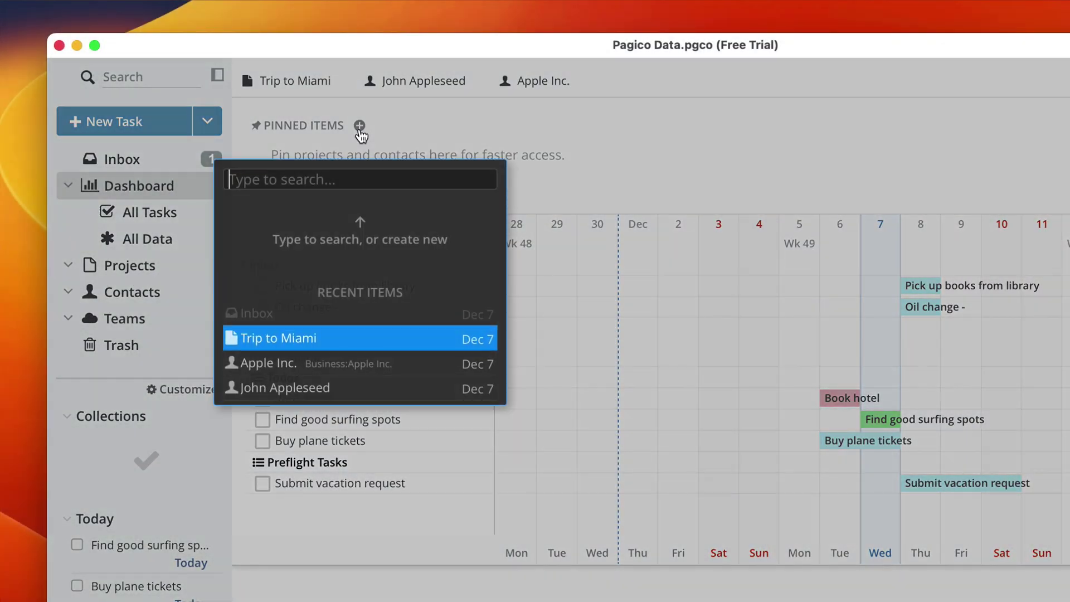
pyautogui.click(316, 341)
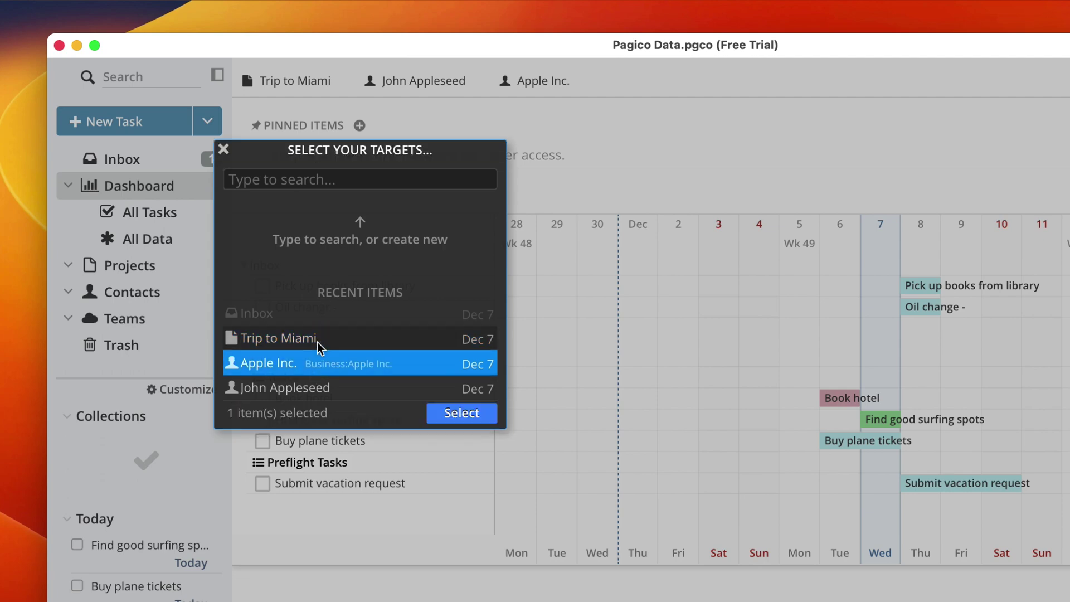
pyautogui.click(452, 412)
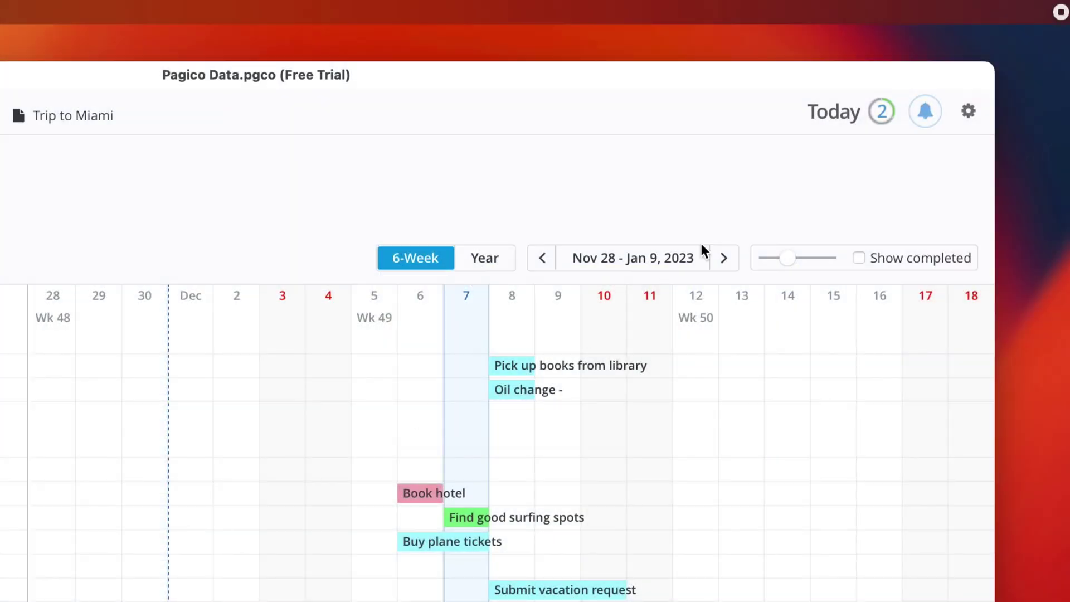
# - Switch to the Today planner listing today's and tomorrow's tasks
pyautogui.click(830, 120)
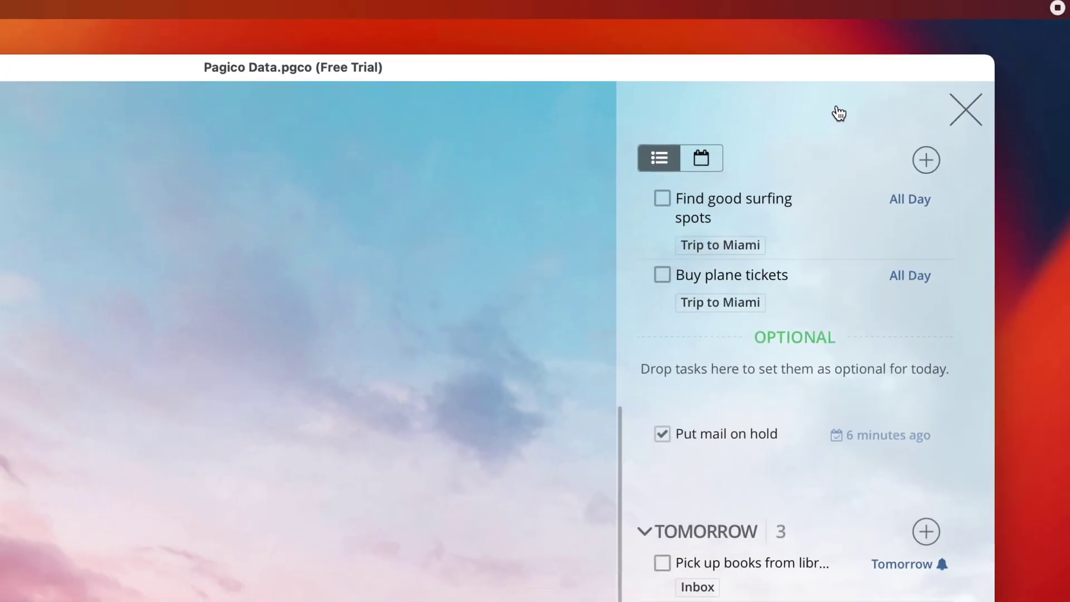